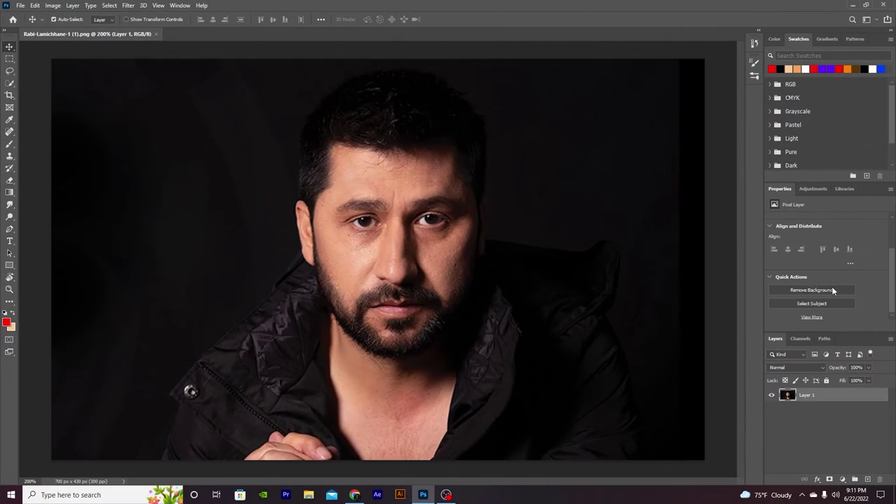
Remove the portrait's background, add a black-to-white gradient layer beneath, and duplicate the portrait layer.
click(830, 289)
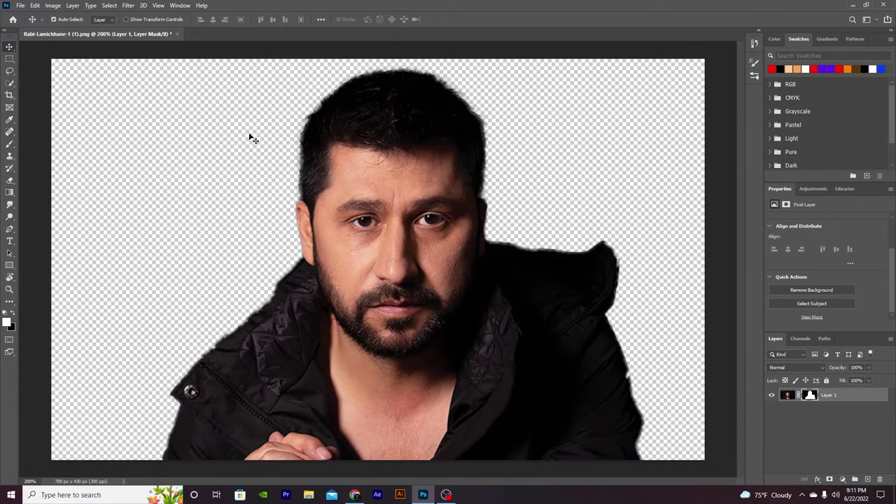
click(456, 286)
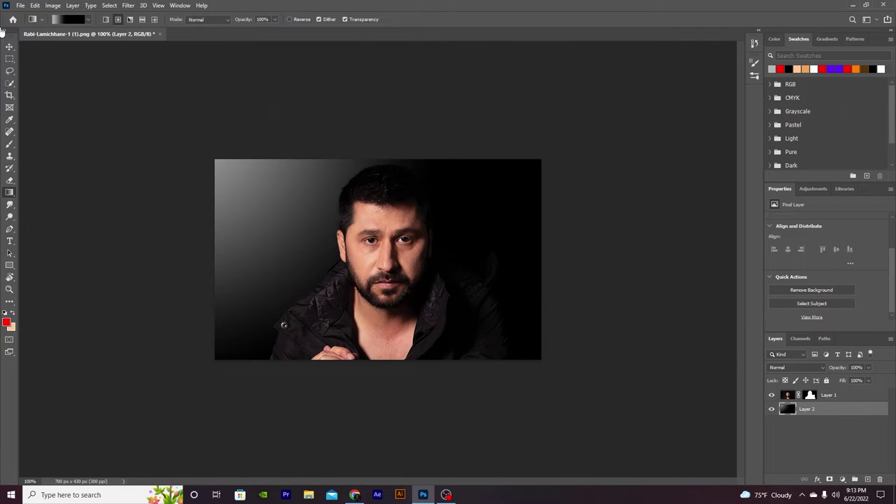
click(10, 46)
key(ctrl+plus)
key(ctrl+j)
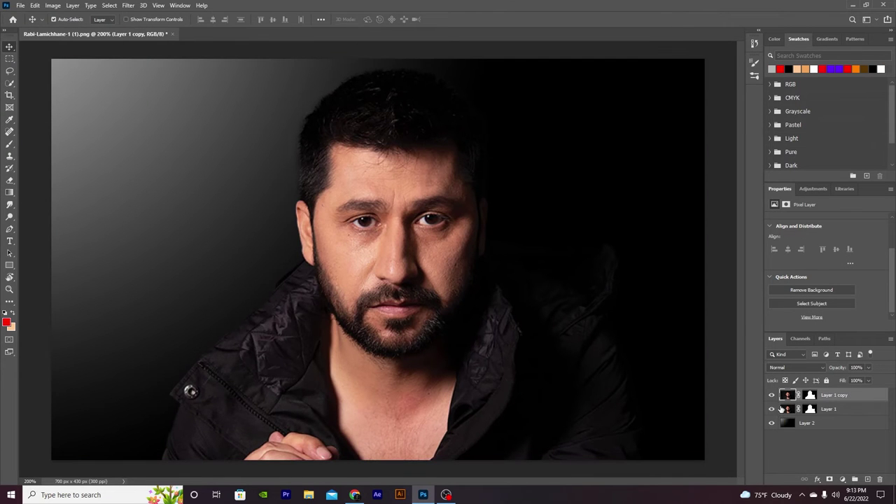
right_click(10, 204)
click(42, 222)
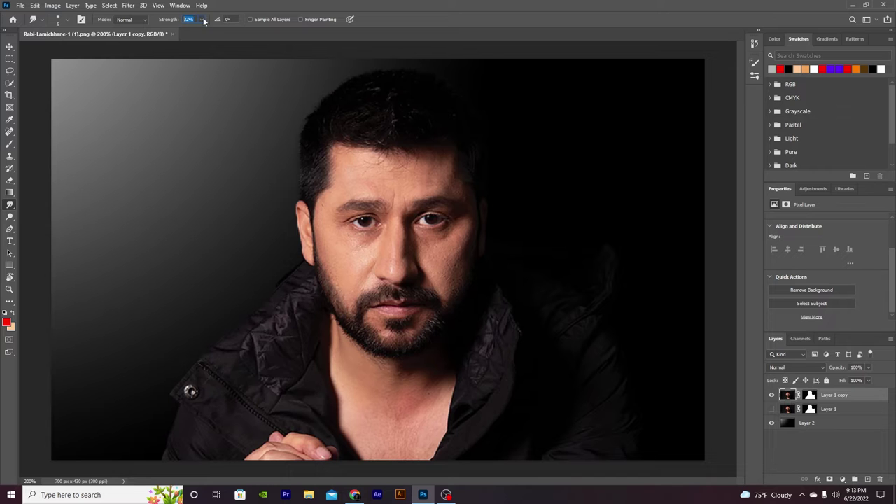
Zoom in and smudge the under-eye, cheek and forehead skin on Layer 1 copy at 37% strength.
alt+scroll(389, 156, up, 2)
alt+scroll(356, 160, up, 2)
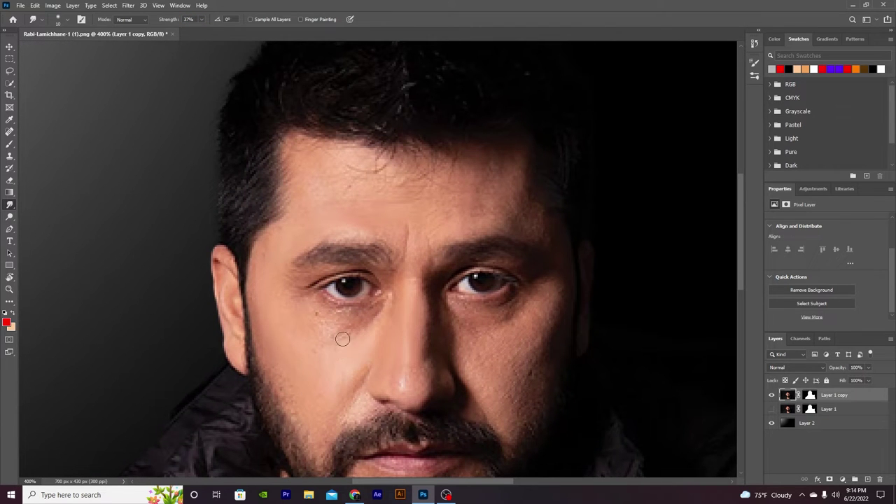
drag(342, 338, 288, 279)
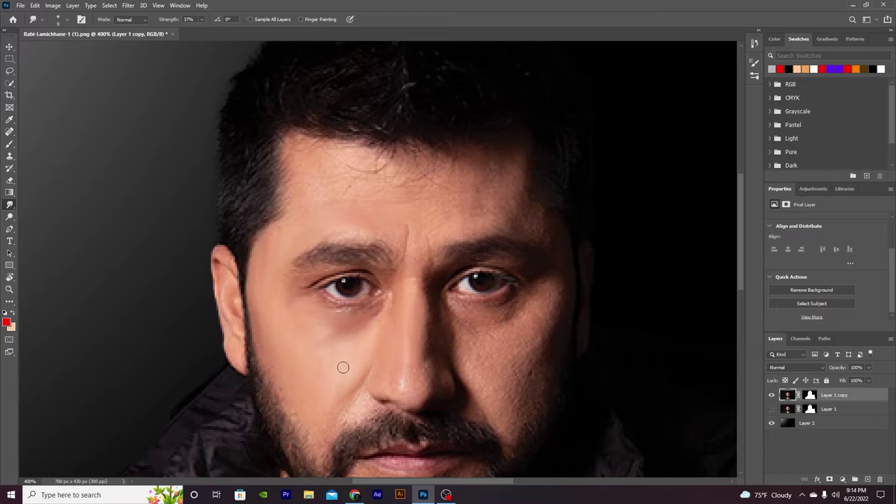
alt+scroll(343, 367, down, 2)
alt+scroll(413, 231, up, 2)
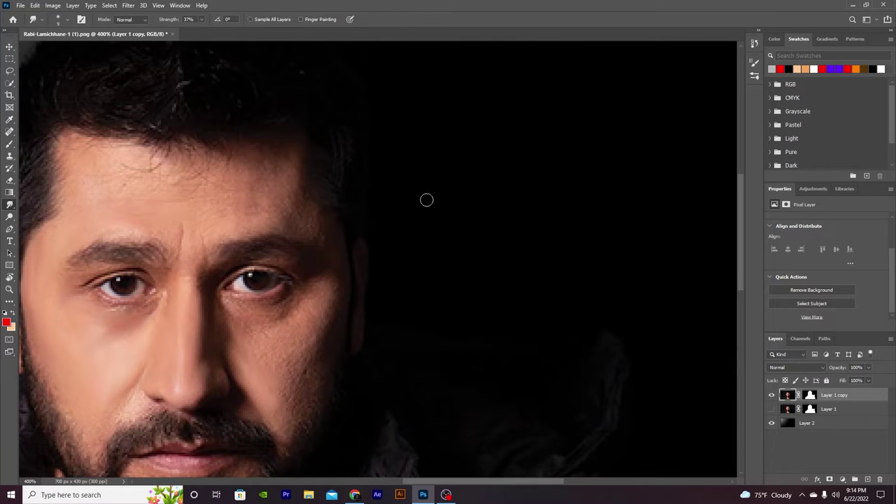
alt+scroll(426, 200, down, 2)
alt+scroll(286, 159, up, 2)
alt+scroll(326, 266, up, 1)
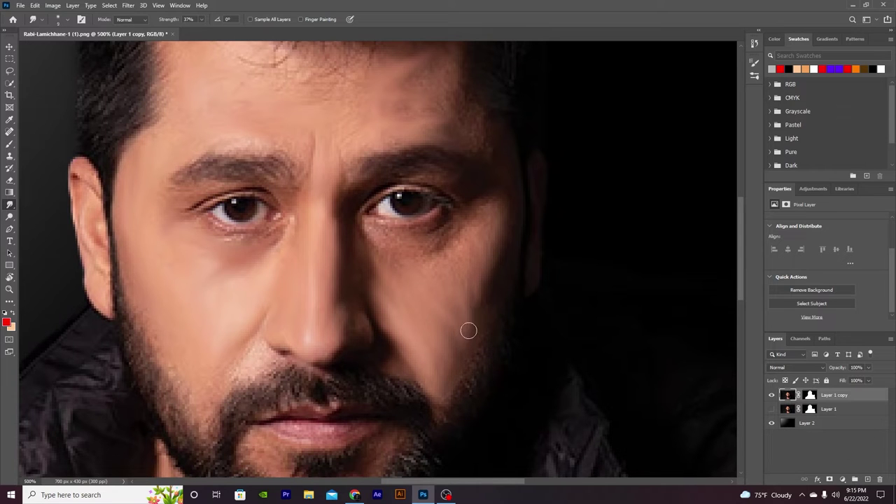
scroll(350, 245, up, 3)
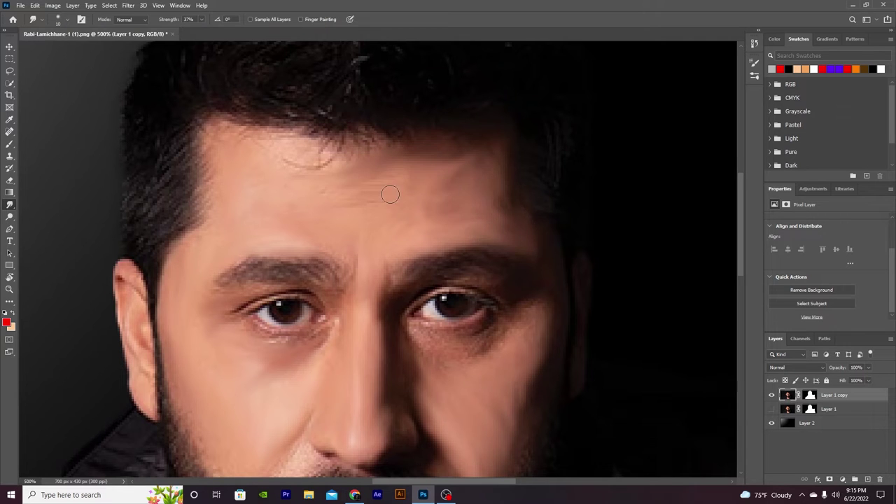
drag(390, 194, 426, 282)
scroll(371, 280, down, 3)
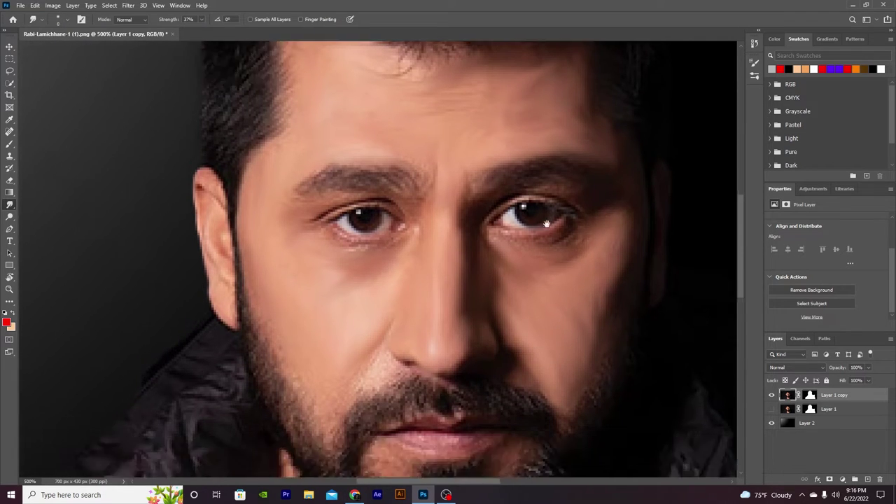
scroll(579, 289, down, 2)
scroll(420, 266, down, 3)
Smudge the beard edges beside, below and left of the mouth.
mouse_move(350, 209)
mouse_down()
mouse_move(486, 251)
mouse_move(400, 275)
mouse_up()
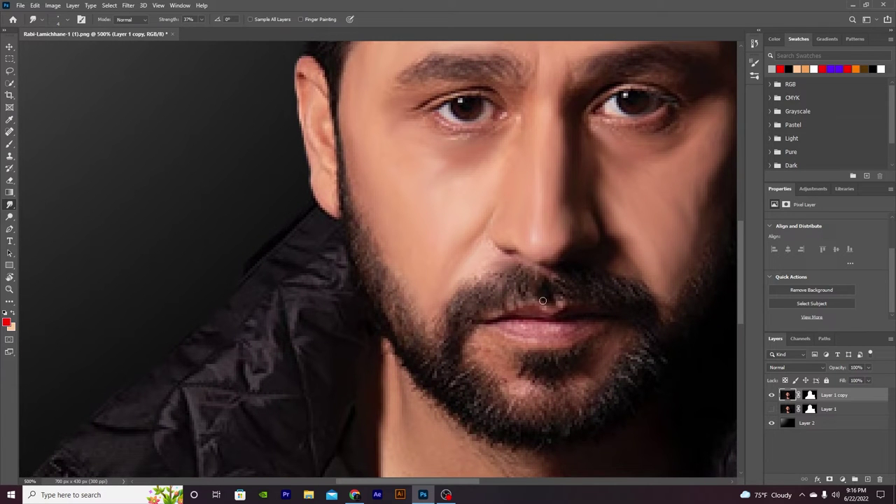
drag(574, 306, 569, 337)
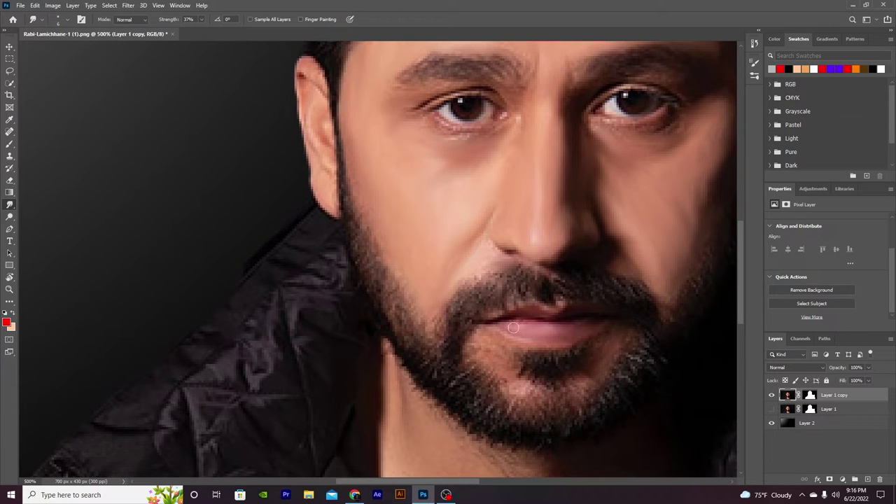
drag(512, 349, 528, 391)
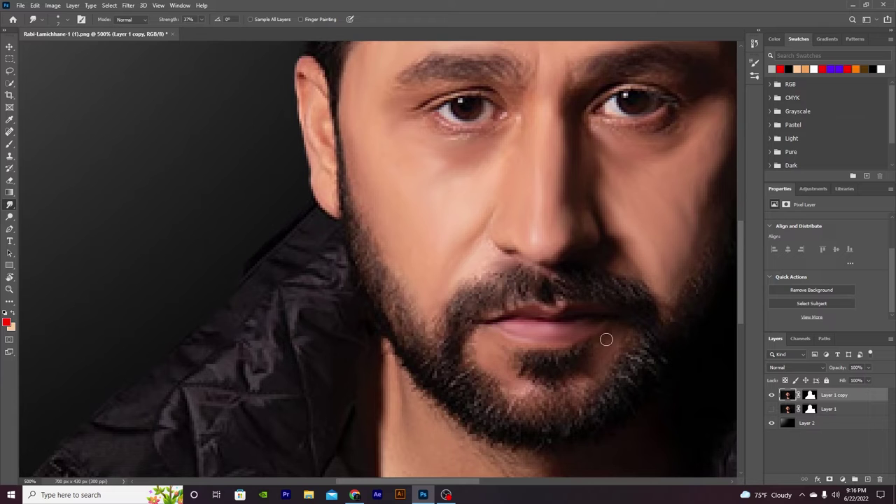
drag(468, 315, 519, 274)
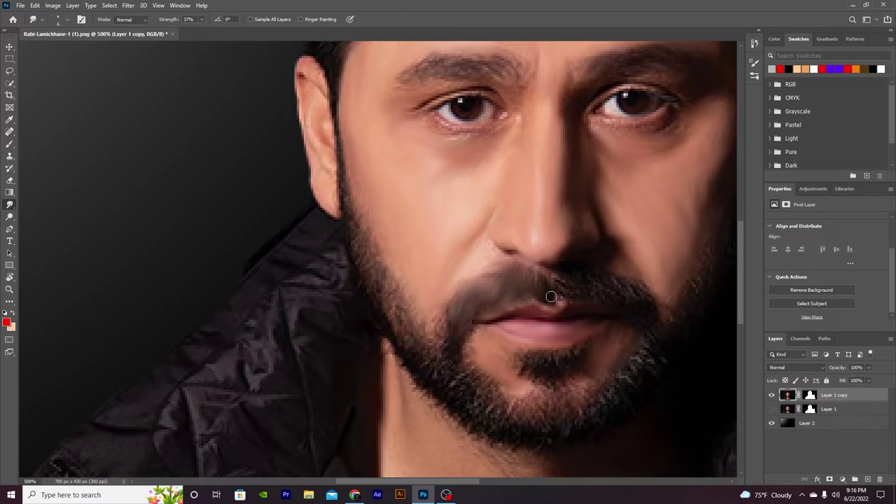
Pan around the lower face, smudging the lips, chin, jawline and ear edges.
scroll(655, 315, down, 1)
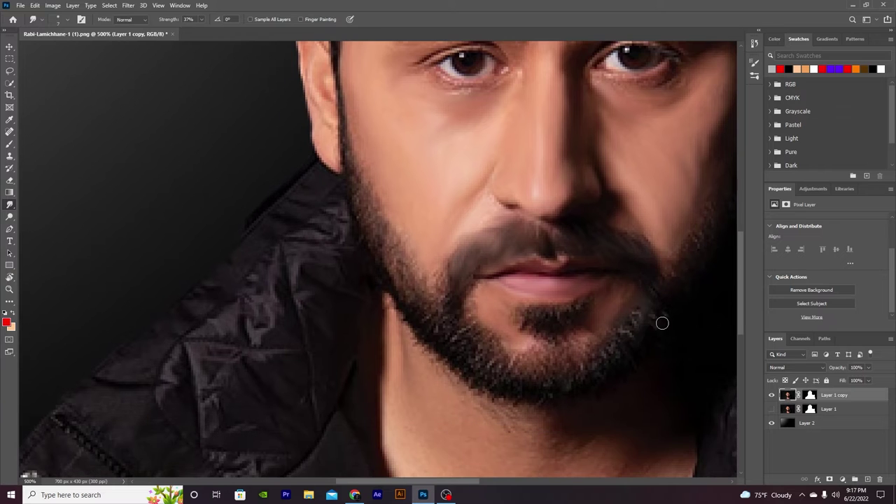
scroll(611, 331, left, 2)
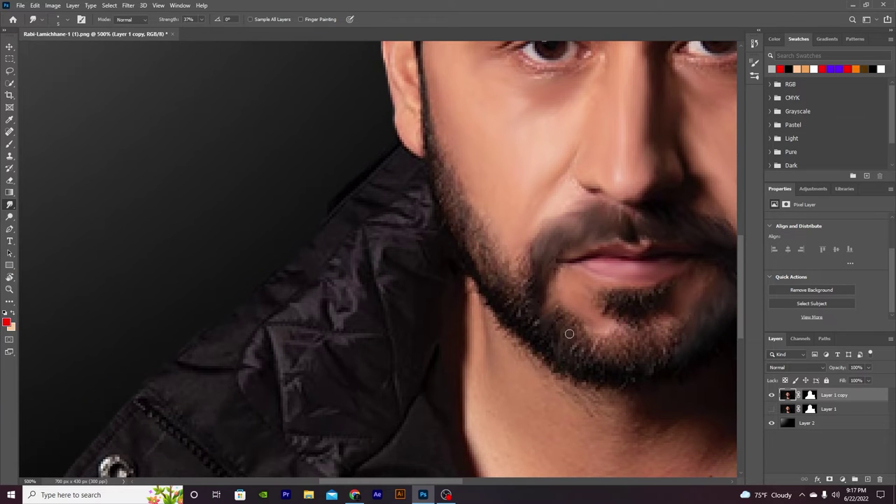
mouse_move(628, 379)
mouse_down()
mouse_move(467, 241)
mouse_move(470, 210)
mouse_up()
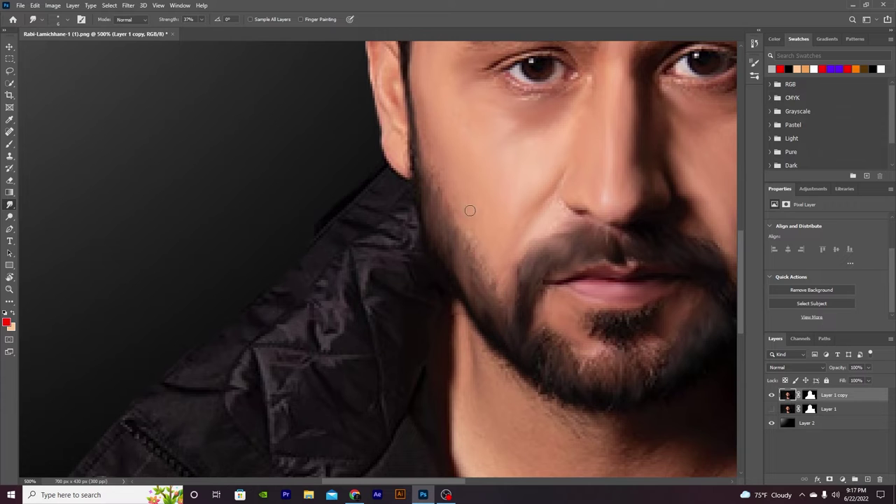
scroll(434, 172, right, 3)
scroll(223, 270, right, 2)
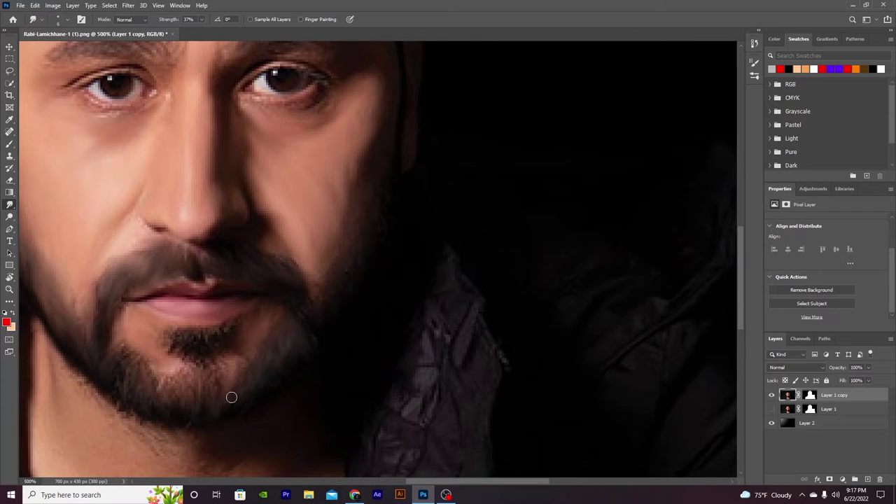
scroll(111, 385, left, 1)
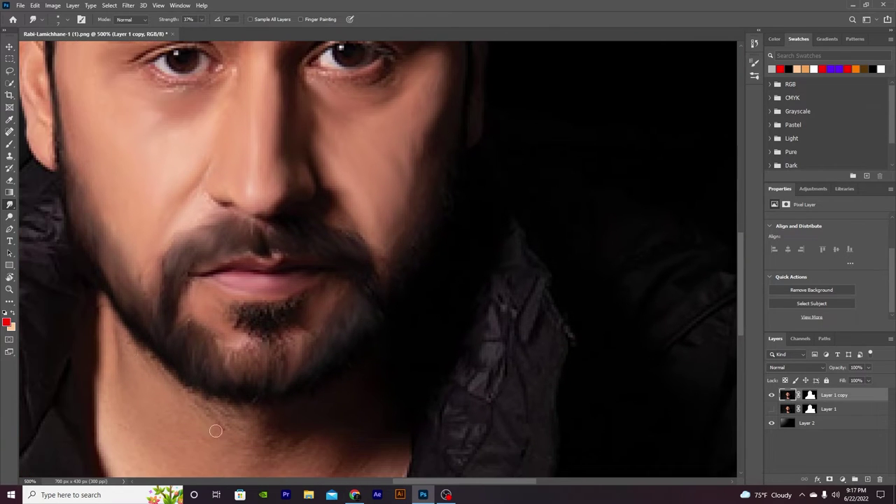
scroll(203, 284, down, 1)
scroll(203, 283, right, 1)
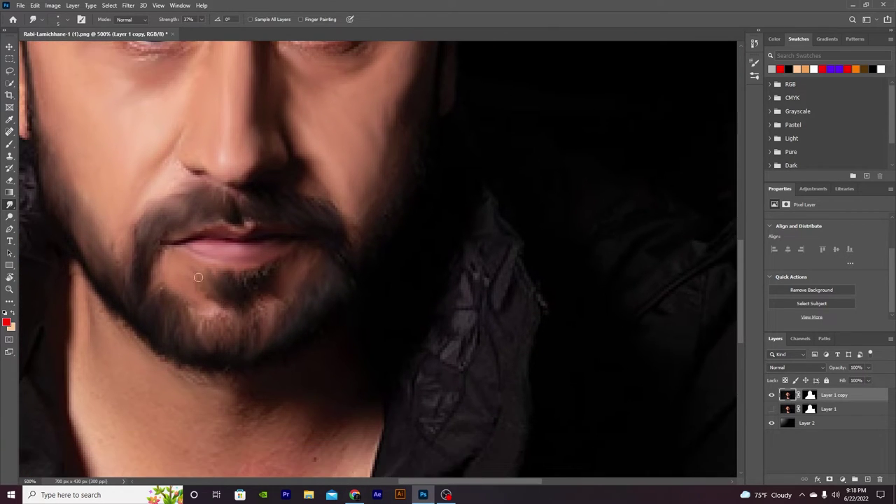
scroll(192, 343, up, 1)
scroll(278, 275, up, 2)
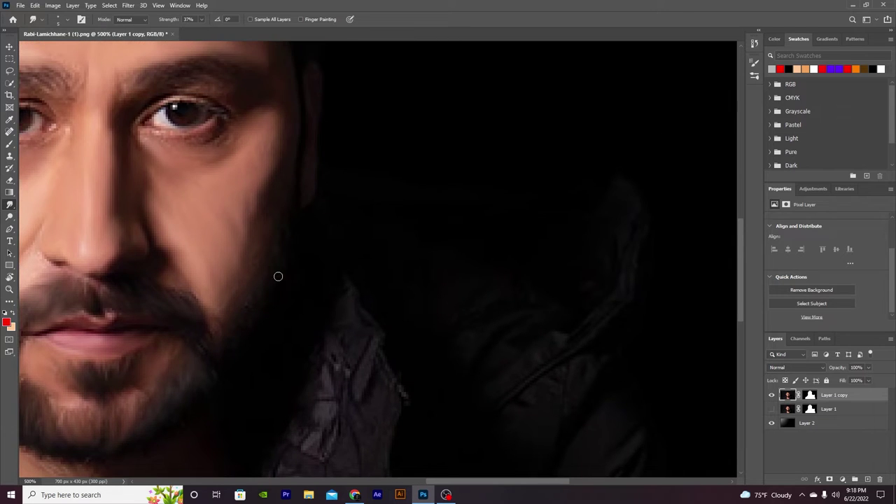
scroll(264, 201, up, 5)
scroll(381, 285, down, 2)
scroll(381, 284, right, 2)
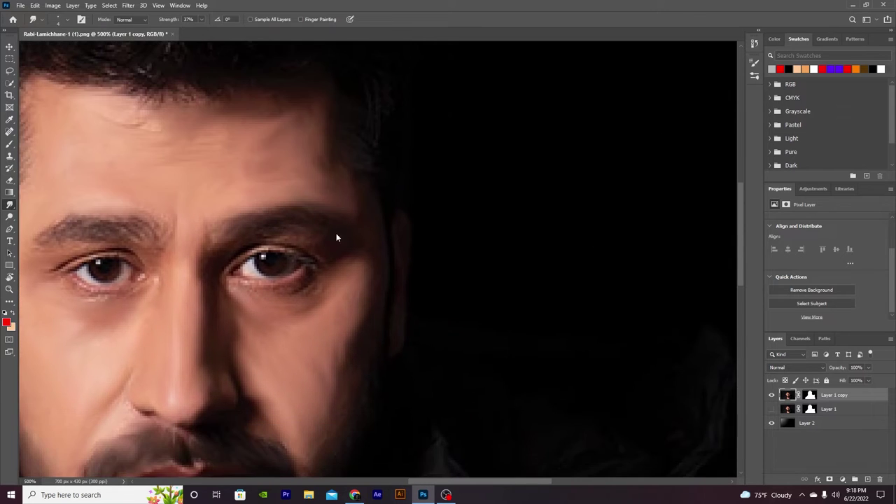
scroll(195, 240, left, 4)
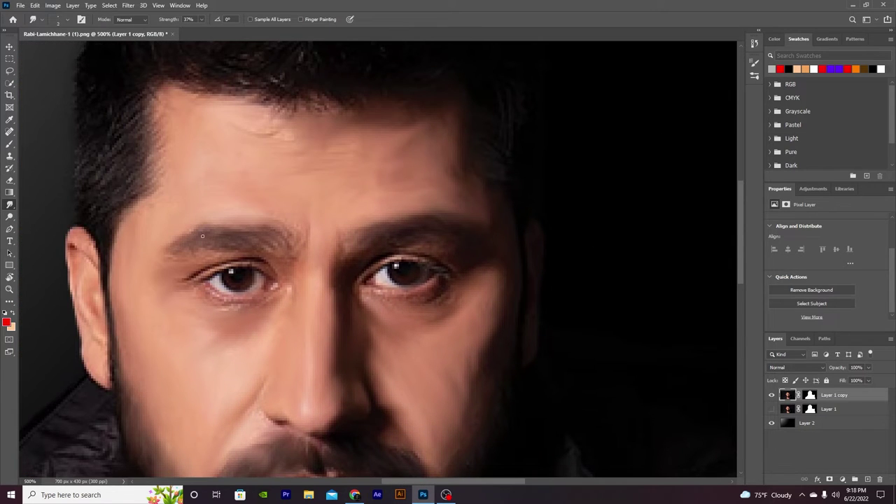
scroll(108, 257, left, 4)
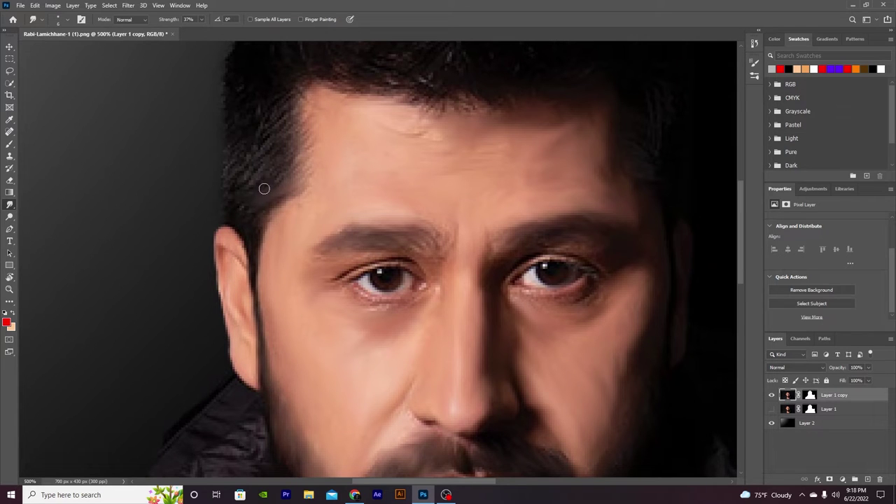
scroll(281, 294, up, 3)
scroll(281, 295, left, 2)
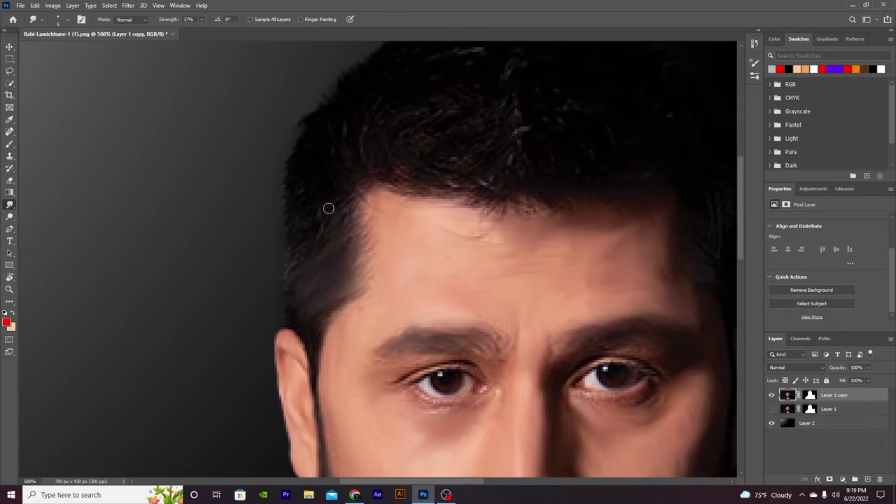
Scroll across the head and smudge the hair and forehead into painterly strokes.
scroll(329, 266, up, 3)
scroll(280, 304, right, 3)
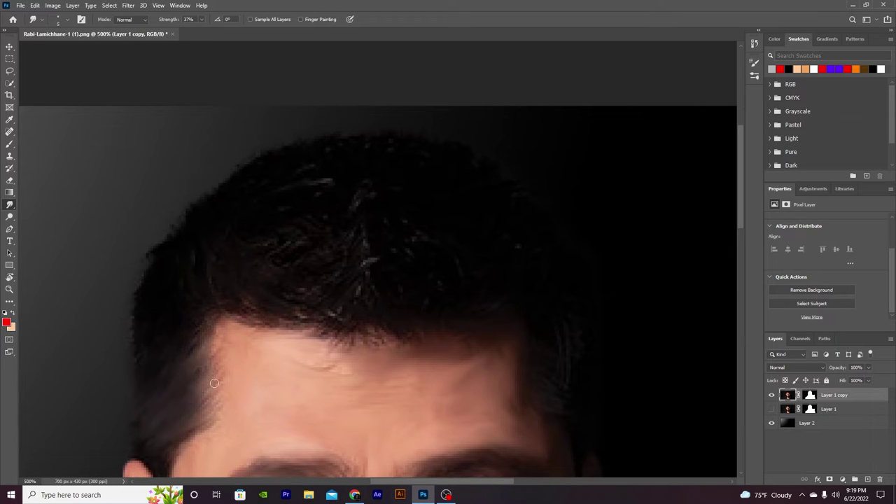
scroll(154, 328, up, 2)
scroll(161, 339, right, 3)
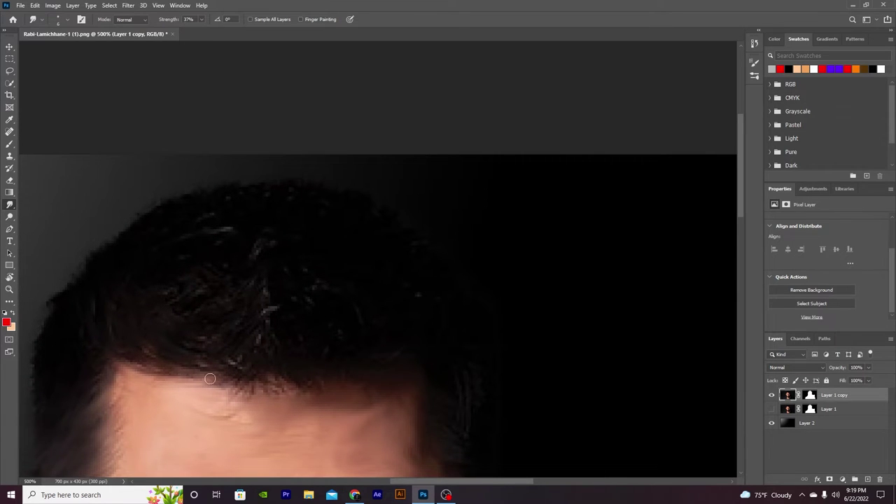
scroll(191, 364, down, 4)
scroll(175, 315, right, 3)
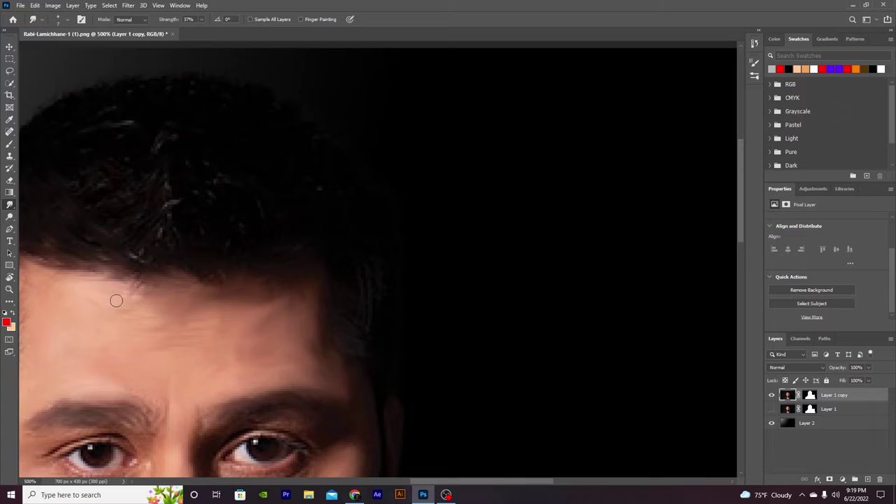
scroll(116, 300, down, 3)
scroll(306, 231, right, 1)
scroll(375, 281, down, 4)
scroll(332, 213, right, 1)
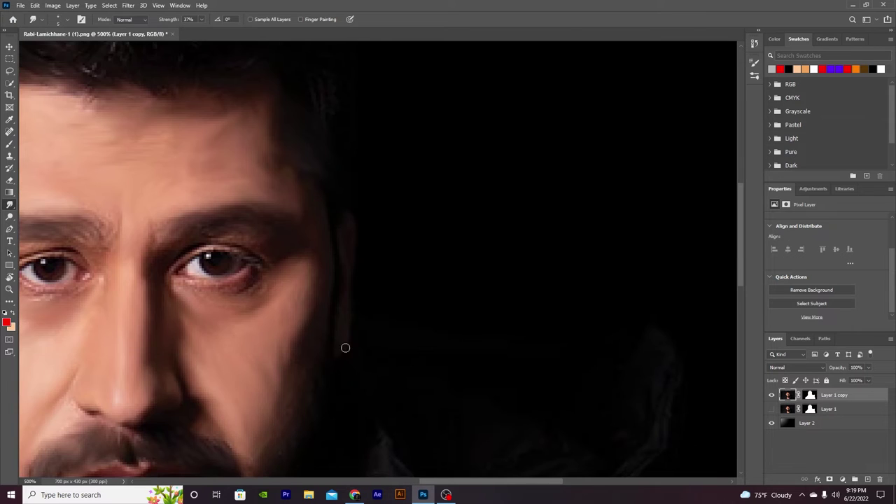
scroll(286, 226, up, 8)
scroll(286, 226, left, 6)
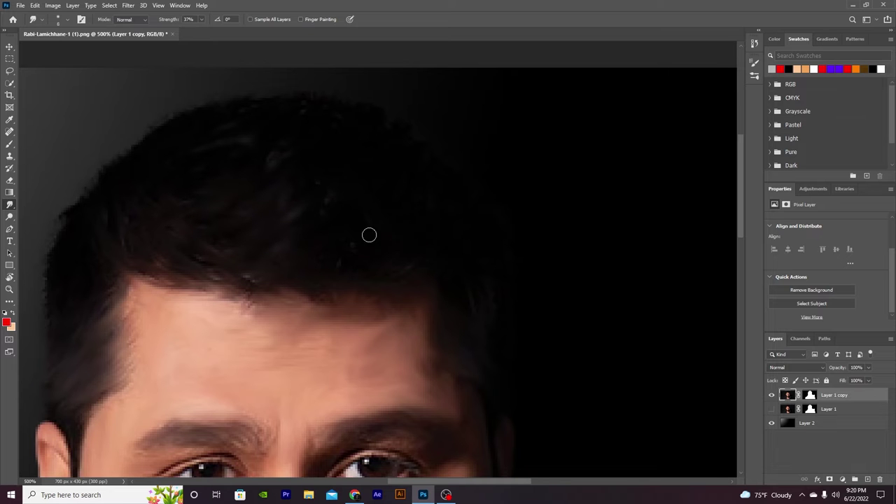
scroll(108, 207, down, 5)
scroll(324, 136, right, 4)
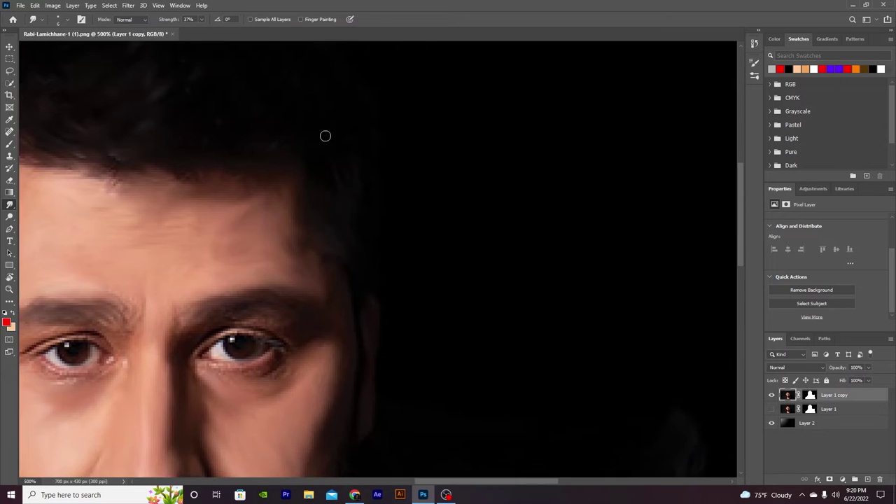
scroll(324, 136, down, 4)
scroll(262, 204, left, 7)
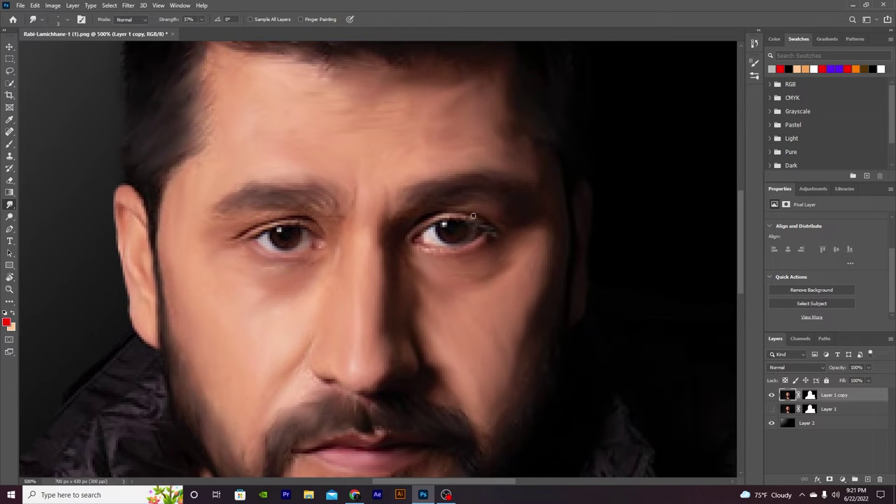
Smudge both eyelids smooth and enlarge the smudge brush.
drag(425, 237, 487, 239)
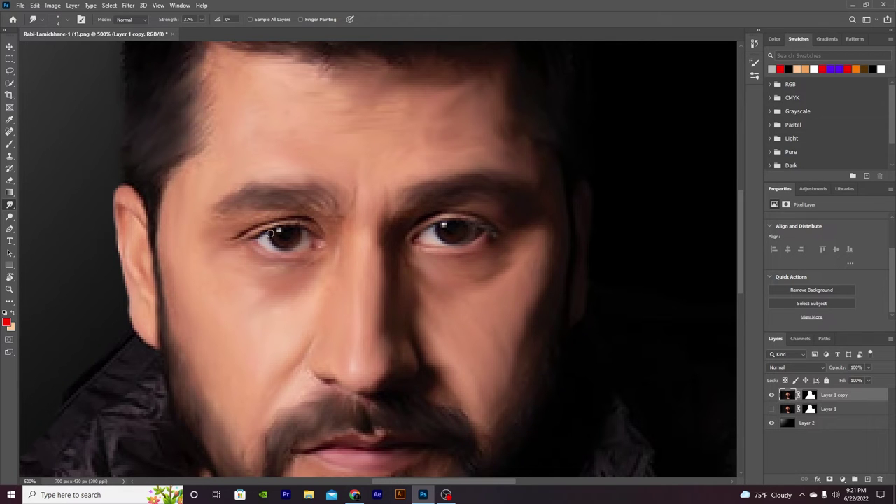
drag(230, 237, 350, 205)
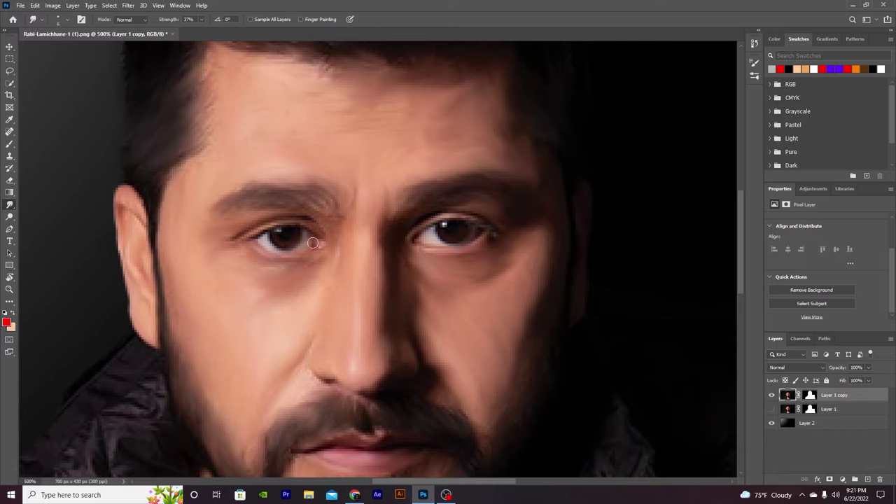
scroll(326, 261, down, 5)
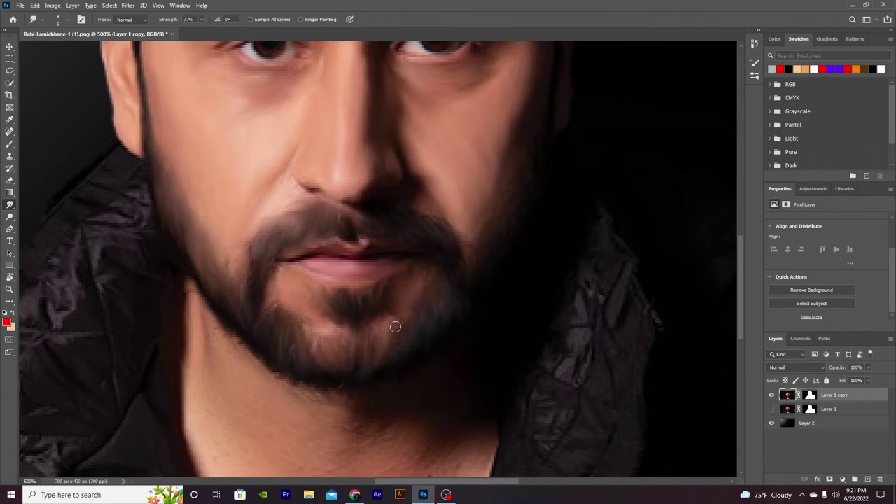
scroll(395, 326, down, 4)
key(bracketright)
key(bracketright)
key(bracketright)
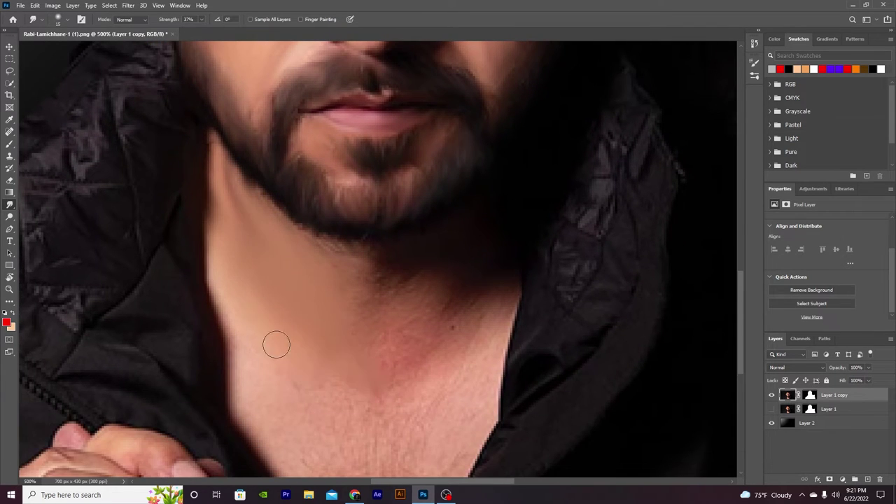
scroll(229, 288, down, 4)
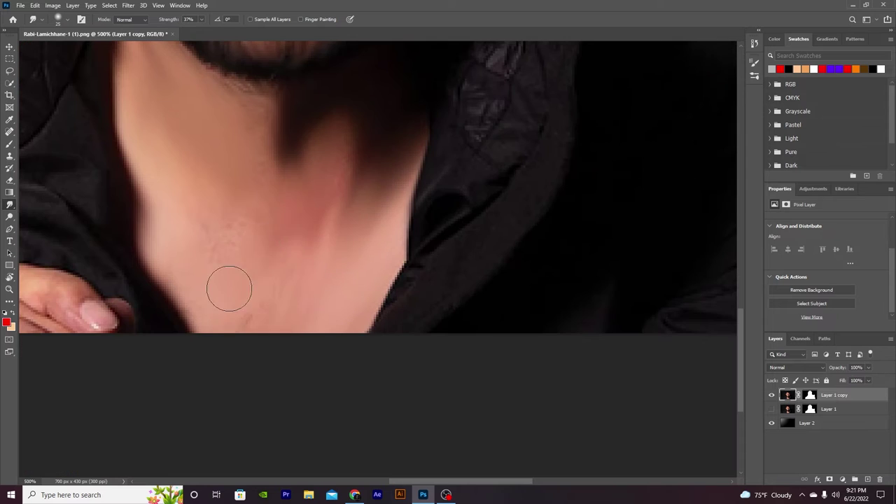
With a smaller brush, smudge away the jacket's metal snap and zipper line.
key(ctrl+0)
scroll(299, 274, up, 5)
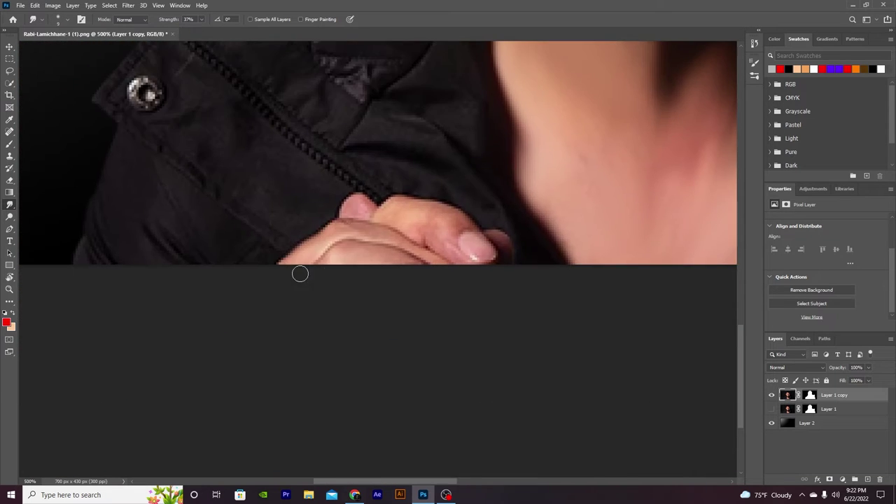
key(ctrl+0)
scroll(355, 320, up, 5)
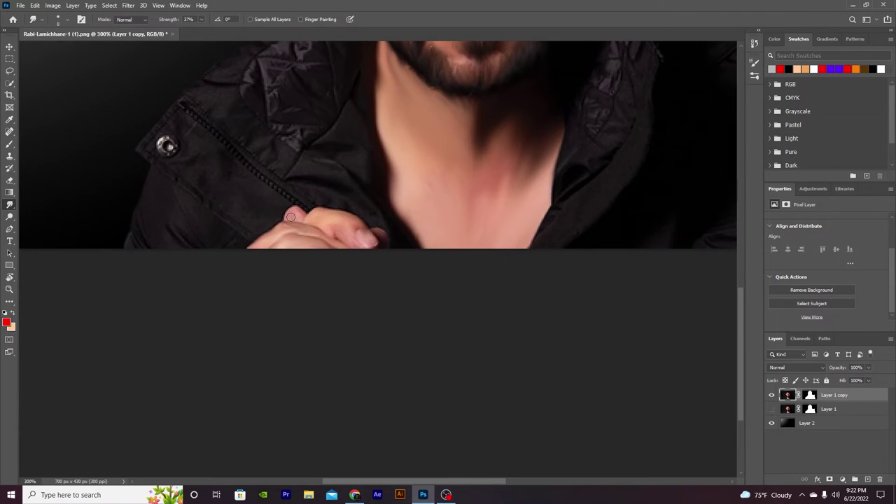
scroll(312, 221, up, 3)
key(bracketleft)
drag(204, 243, 186, 239)
key(bracketleft)
key(bracketleft)
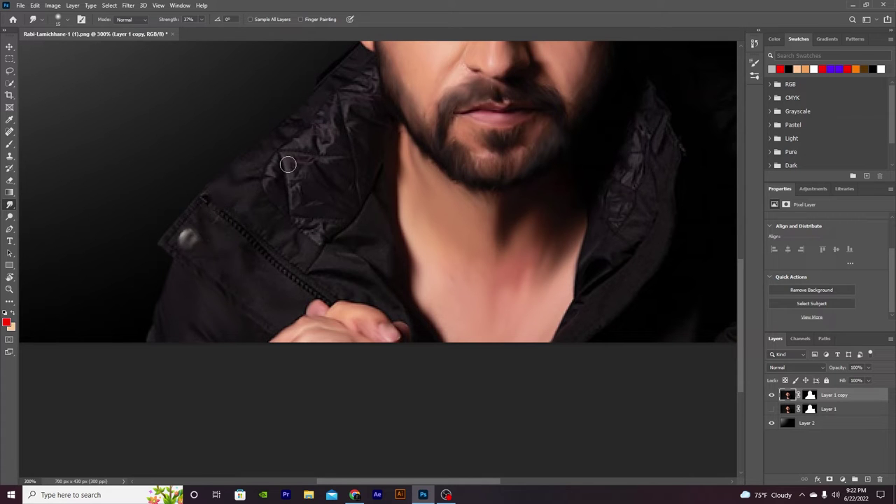
drag(244, 208, 217, 192)
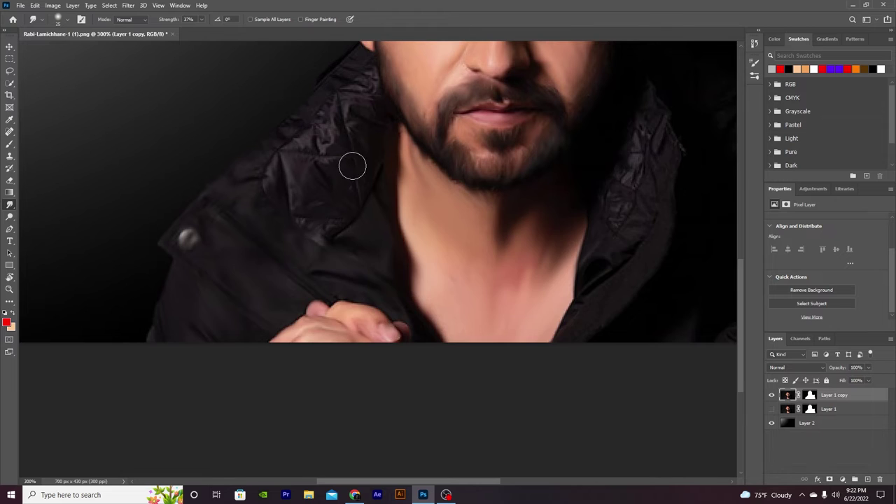
Continue smudging the cheeks, beard edges and neck, then zoom out to review.
scroll(336, 203, up, 2)
scroll(361, 182, up, 2)
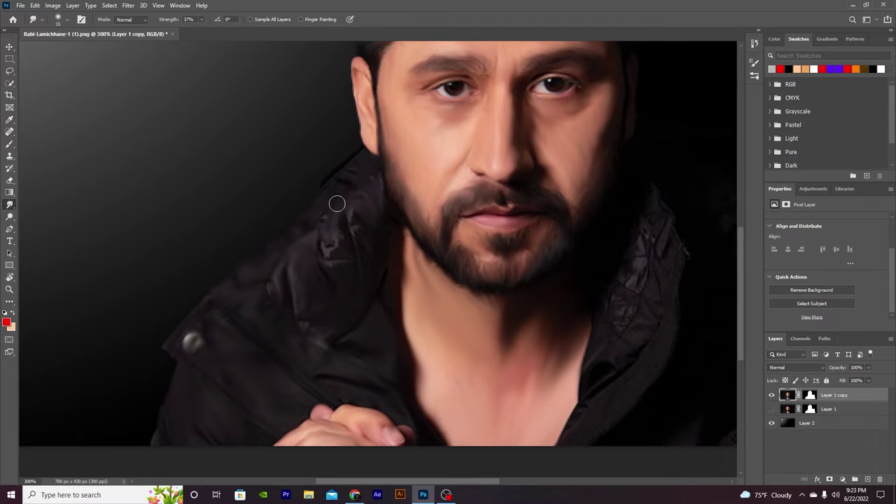
scroll(357, 262, down, 1)
scroll(318, 224, right, 3)
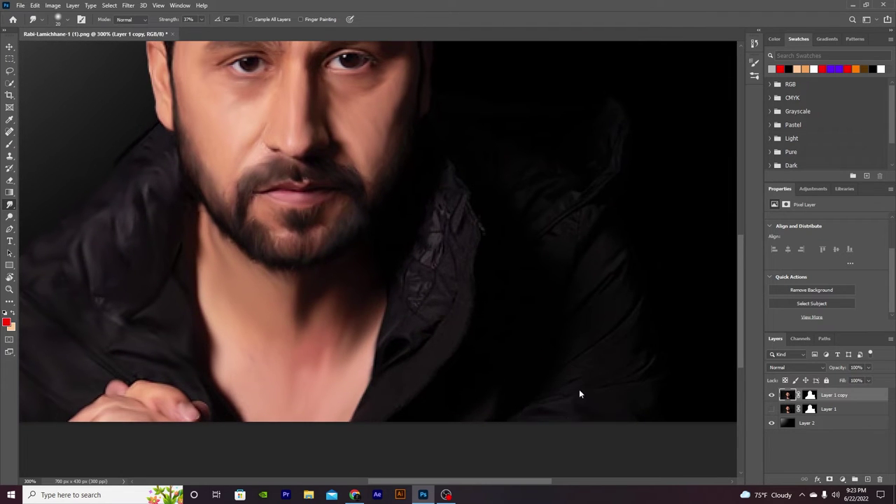
scroll(609, 238, up, 2)
scroll(602, 259, left, 1)
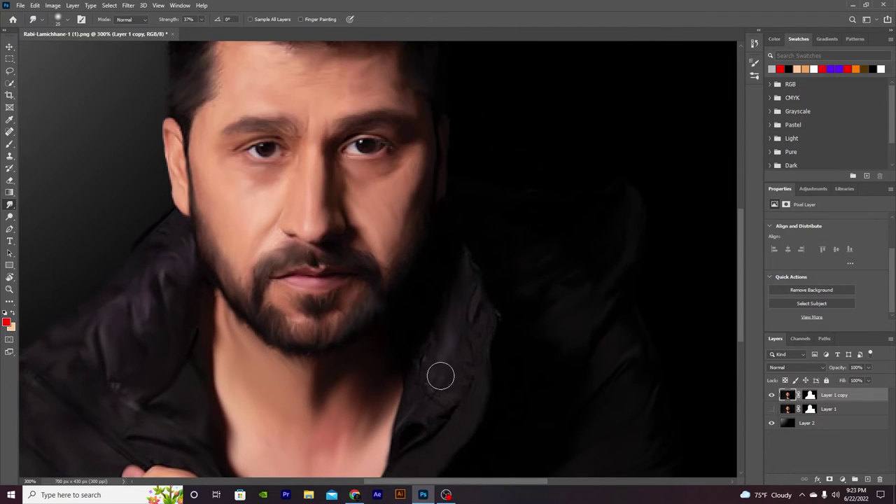
scroll(434, 357, down, 2)
scroll(425, 337, up, 2)
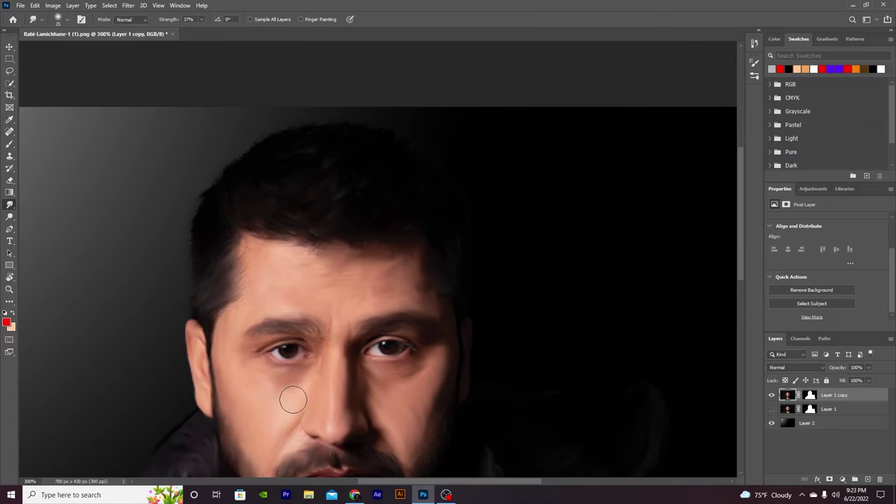
scroll(308, 392, down, 1)
scroll(402, 371, up, 1)
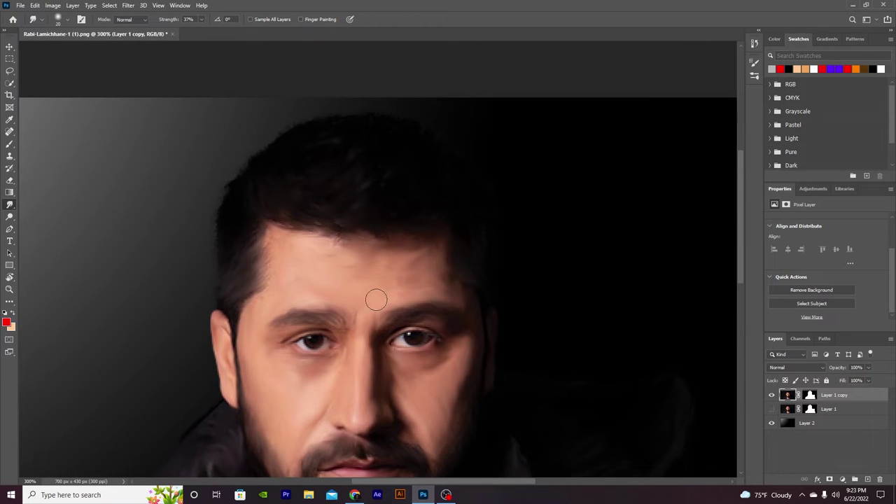
scroll(445, 275, down, 2)
scroll(420, 294, down, 2)
scroll(392, 315, left, 1)
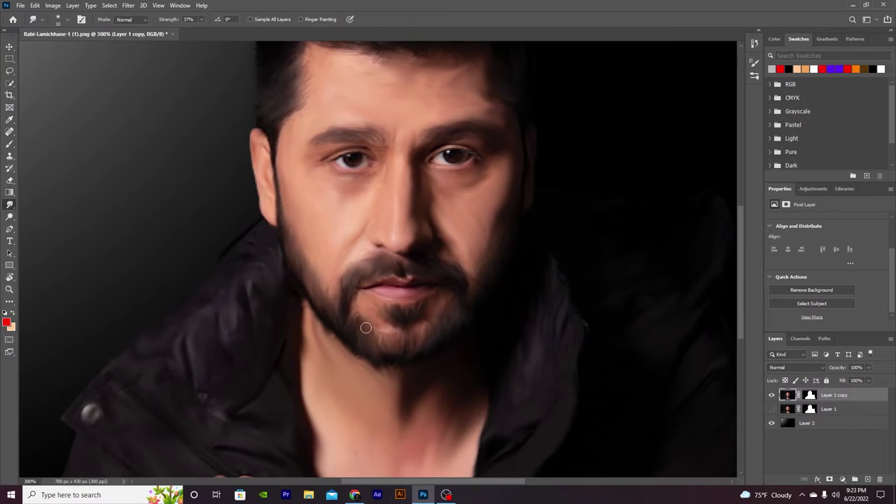
scroll(406, 363, up, 2)
scroll(384, 259, left, 1)
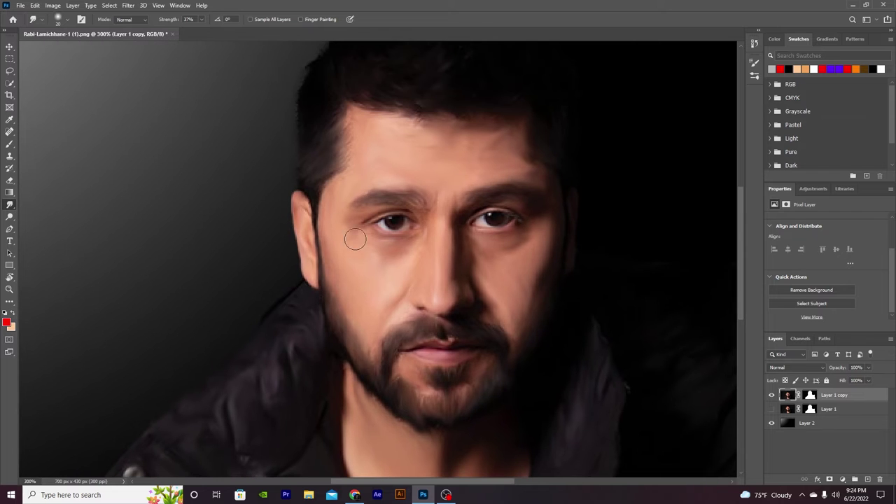
scroll(420, 259, up, 3)
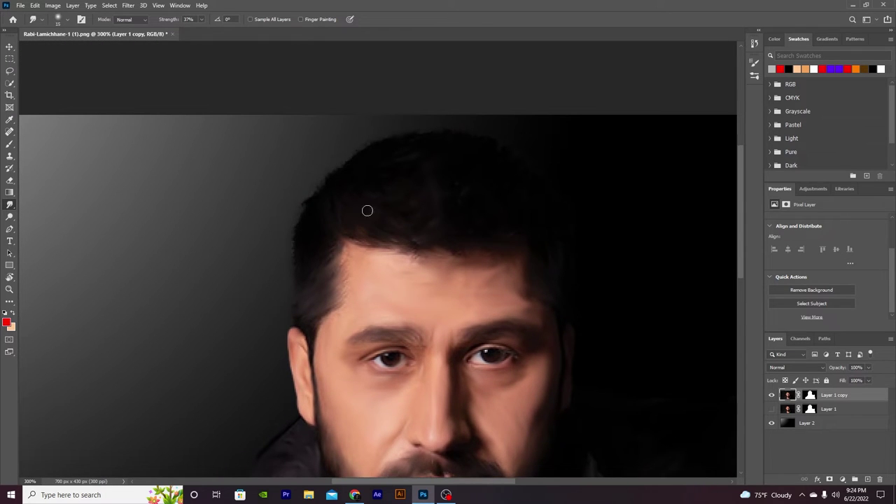
scroll(536, 231, down, 1)
scroll(532, 315, down, 1)
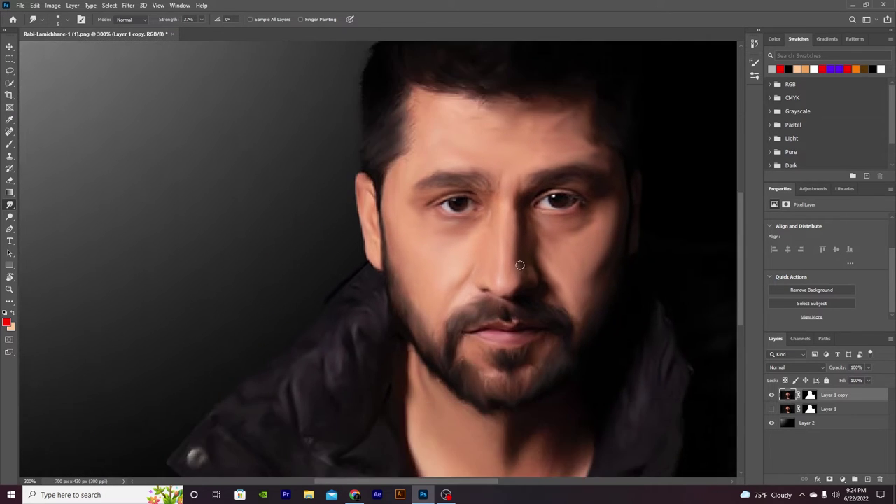
scroll(520, 264, down, 2)
scroll(520, 269, up, 3)
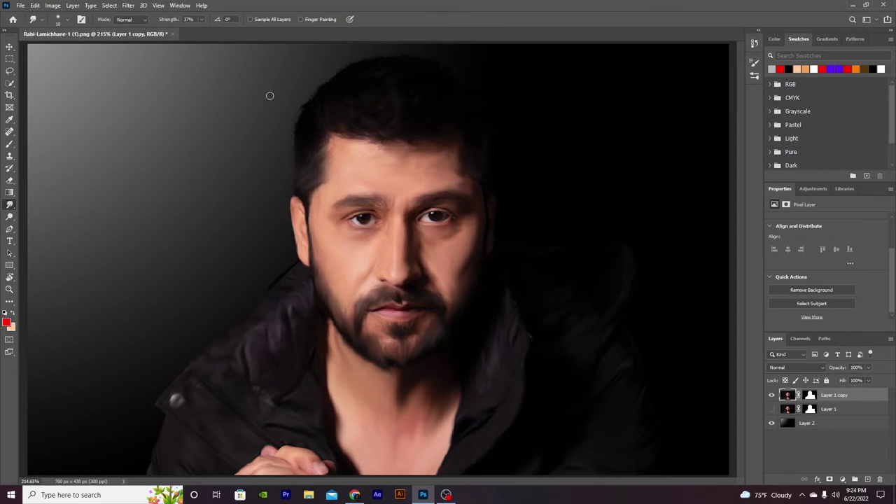
On a new layer, outline the right-hand iris with the Pen tool and fill it black.
key(ctrl+shift+alt+n)
scroll(339, 296, up, 5)
scroll(339, 297, down, 2)
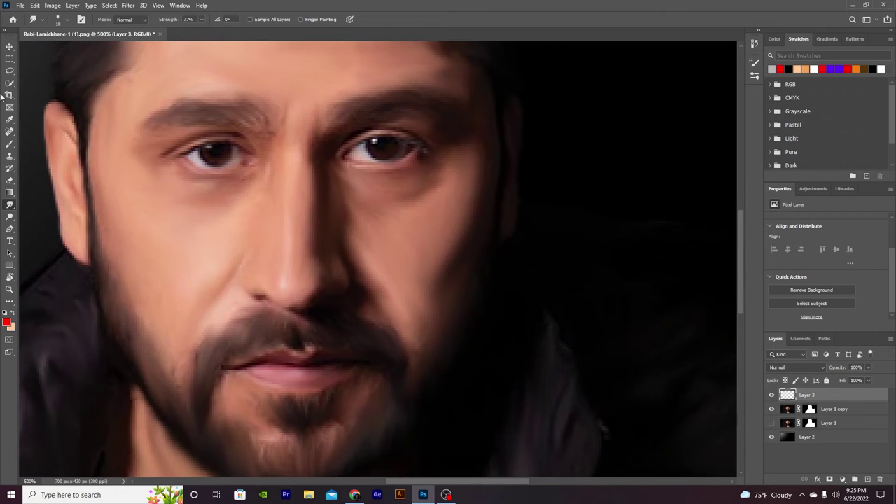
key(p)
click(365, 144)
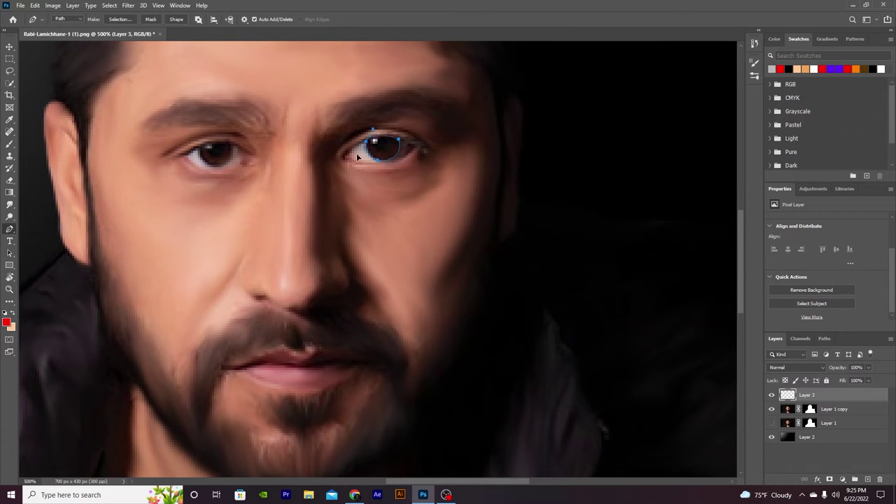
key(ctrl+Return)
click(6, 322)
click(329, 263)
key(Return)
key(alt+BackSpace)
Adjust the iris layer's blending options so the eye's dark detail shows through.
click(822, 479)
click(844, 389)
mouse_move(635, 231)
mouse_down()
mouse_move(655, 233)
mouse_move(638, 233)
mouse_up()
drag(754, 231, 744, 236)
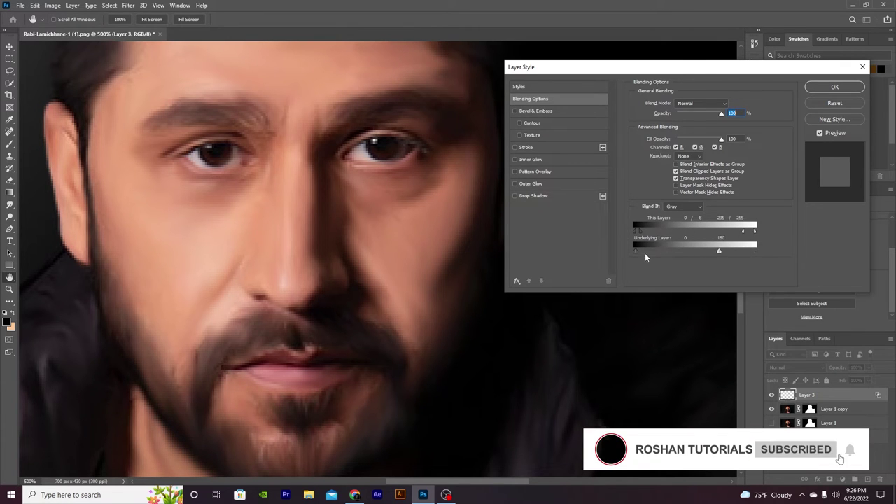
key(Return)
Refill the iris with orange and readjust its blending options.
key(i)
click(6, 321)
click(434, 123)
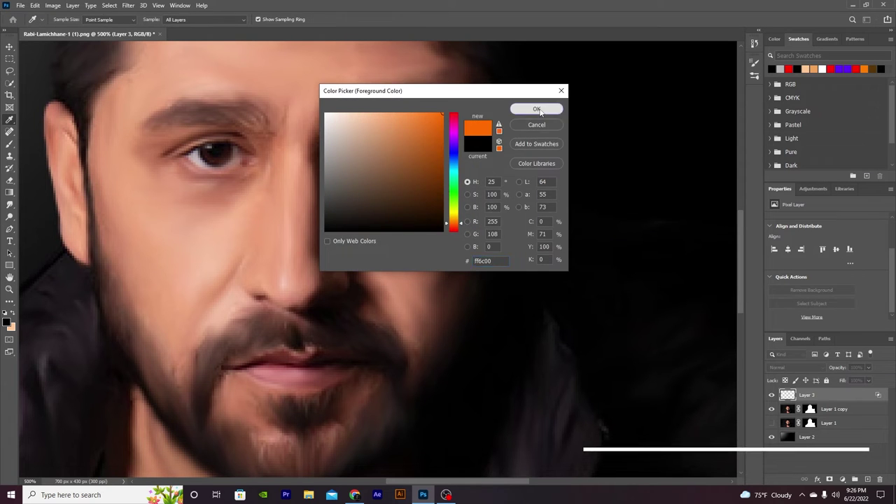
click(536, 109)
key(alt+BackSpace)
click(816, 479)
click(857, 391)
mouse_move(700, 231)
mouse_down()
mouse_move(661, 231)
mouse_move(618, 248)
mouse_up()
key(Return)
Set the orange iris layer to Color Burn at about 50% opacity.
key(p)
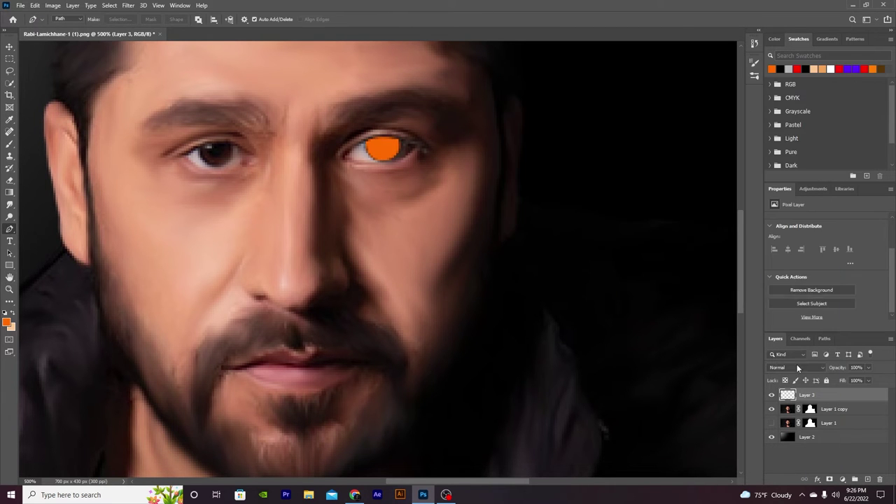
click(796, 367)
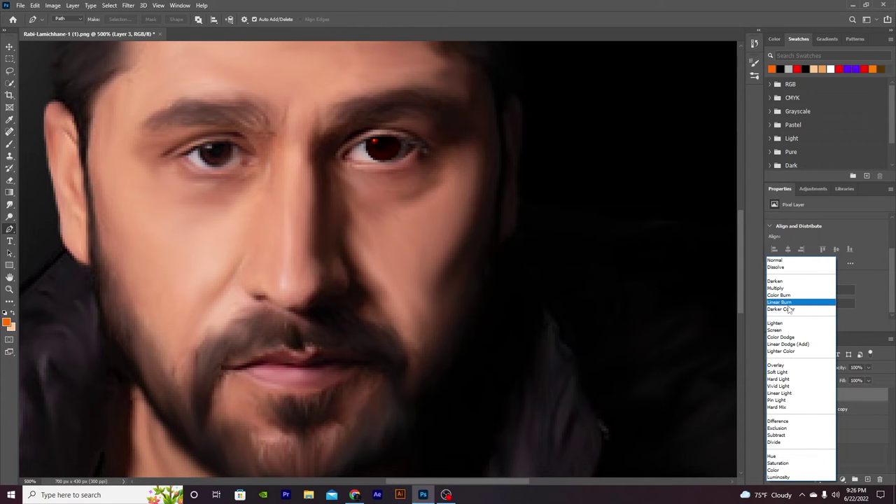
click(778, 294)
key(5)
key(5)
Duplicate the orange iris, move it onto the left-hand eye and flip it horizontally.
key(v)
drag(377, 149, 217, 154)
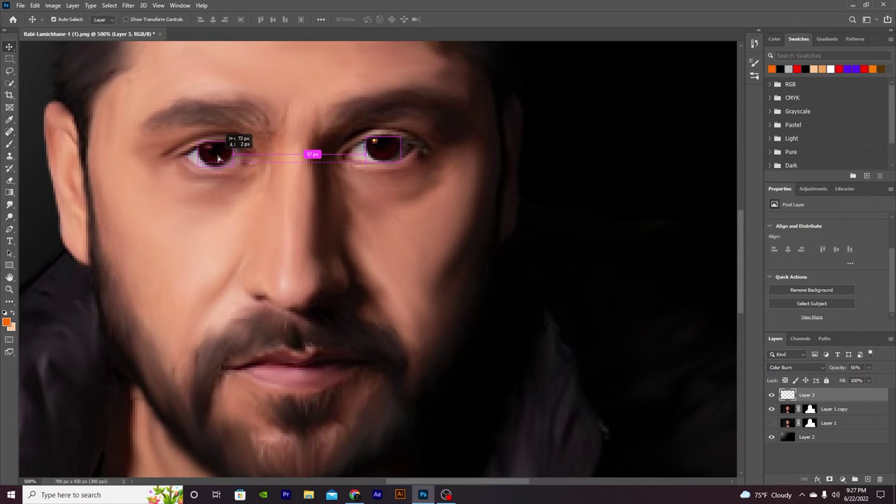
key(ctrl+t)
right_click(229, 148)
click(245, 311)
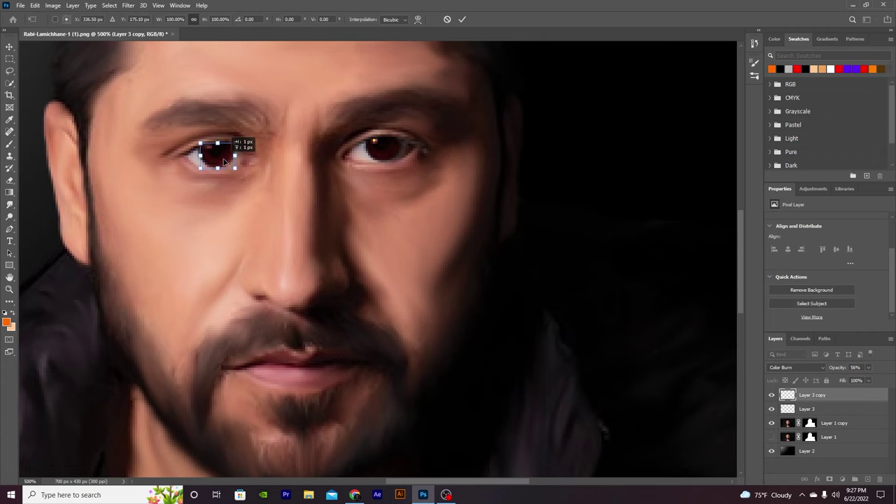
key(Return)
Lower the copied eye-tint layer's opacity to 27%.
click(808, 408)
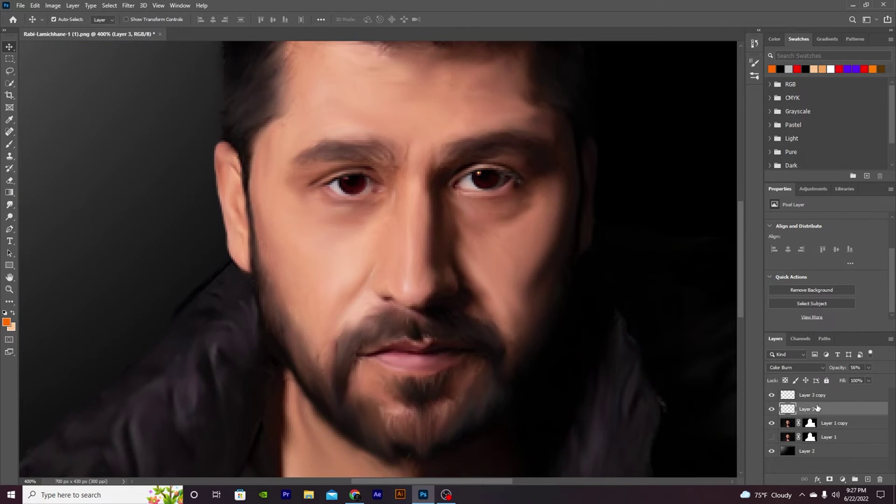
click(812, 395)
key(2)
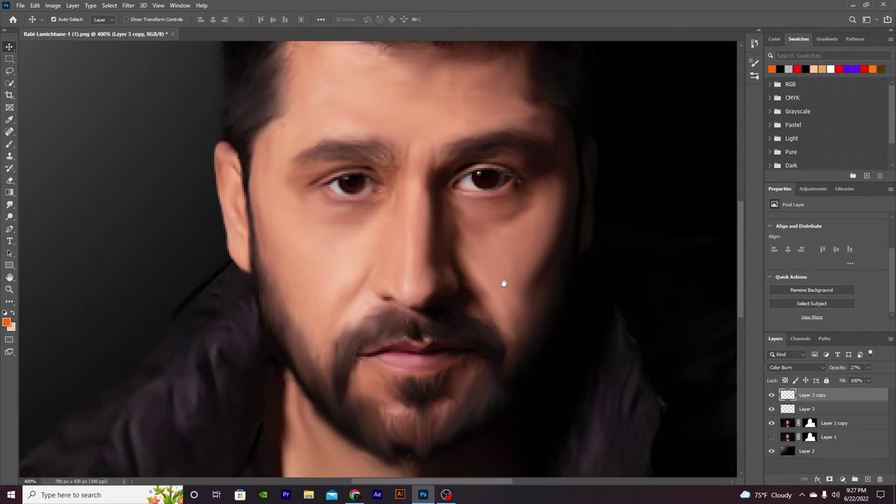
Add an empty Layer 4 on top and set up the Brush tool with black.
drag(503, 283, 503, 394)
click(10, 144)
key(ctrl+shift+alt+n)
click(6, 322)
Set the brush to black at 42% opacity.
click(326, 254)
key(Return)
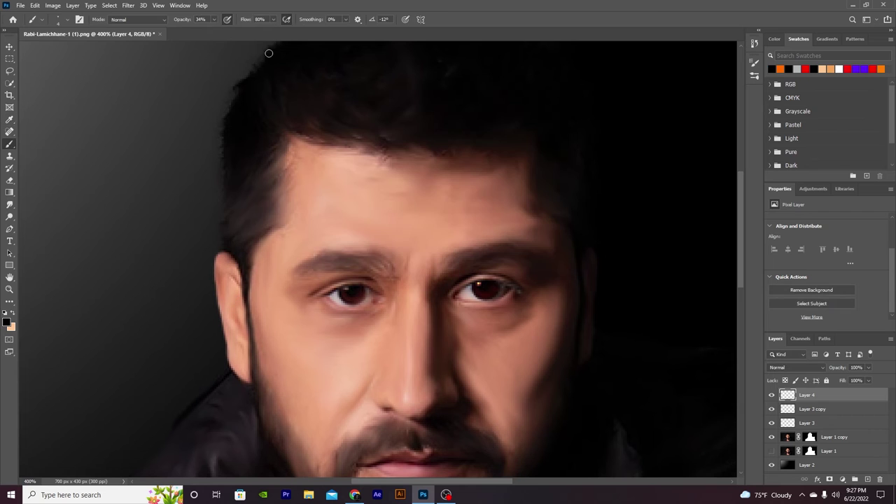
key(4)
key(2)
click(68, 21)
key(Return)
Paint fine hair strokes along the eyebrow and thicken its tail, undoing a first rough stroke.
drag(484, 248, 538, 257)
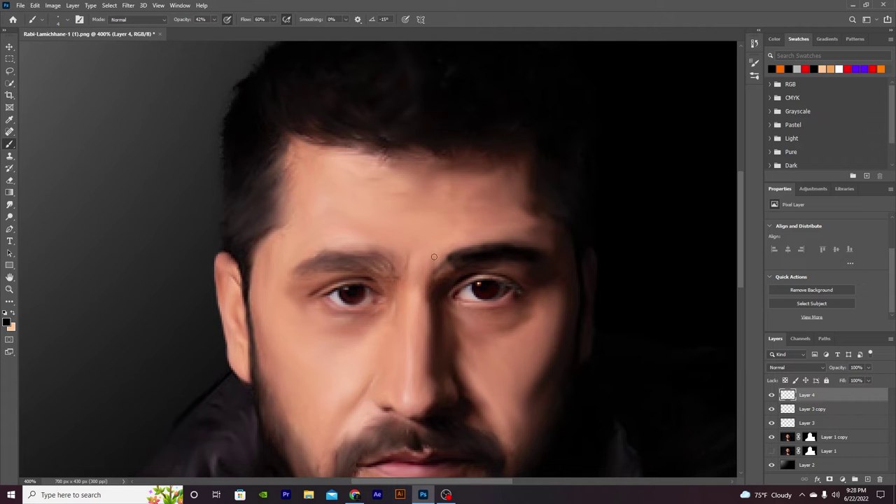
key(ctrl+z)
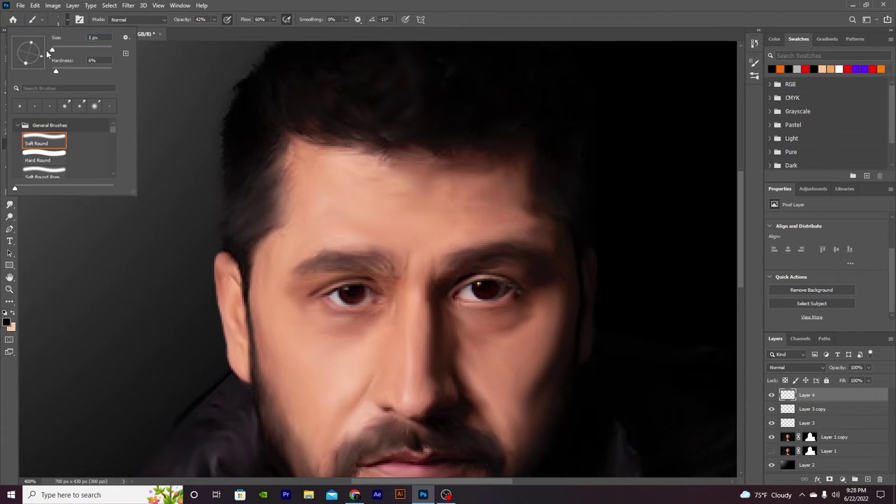
key(ctrl+plus)
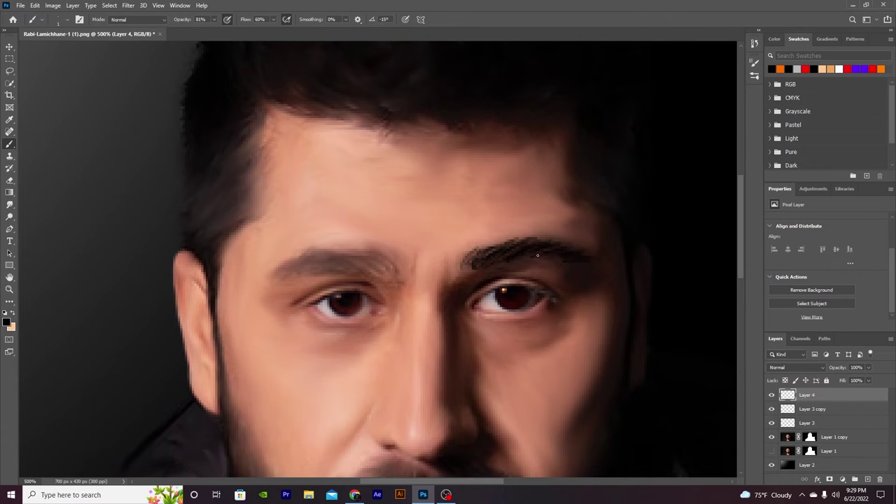
mouse_move(383, 257)
mouse_down()
mouse_move(301, 256)
mouse_move(274, 267)
mouse_move(304, 263)
mouse_move(266, 274)
mouse_up()
mouse_move(330, 255)
mouse_down()
mouse_move(386, 249)
mouse_move(399, 276)
mouse_up()
drag(375, 266, 295, 271)
Smudge the sketchy eyebrow strokes into a smooth, blended brow.
key(ctrl+0)
text(100)
key(Return)
key(r)
key(ctrl+plus)
key(ctrl+plus)
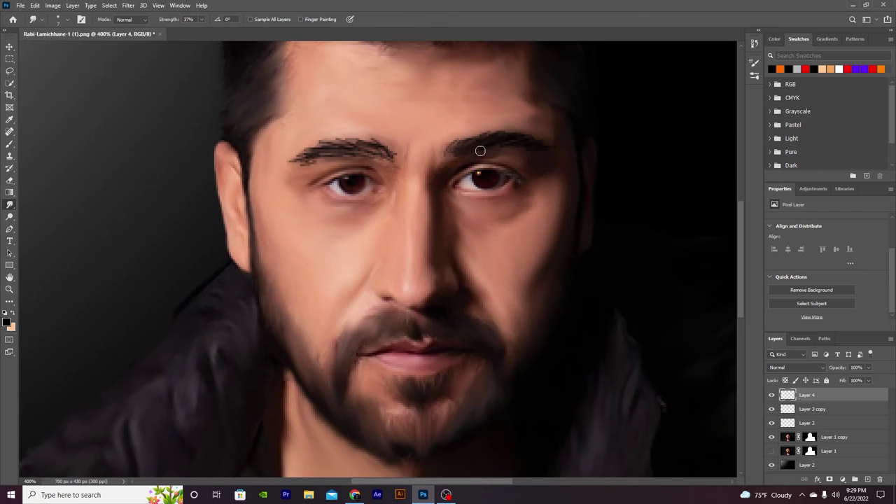
mouse_move(354, 143)
mouse_down()
mouse_move(311, 152)
mouse_move(380, 155)
mouse_up()
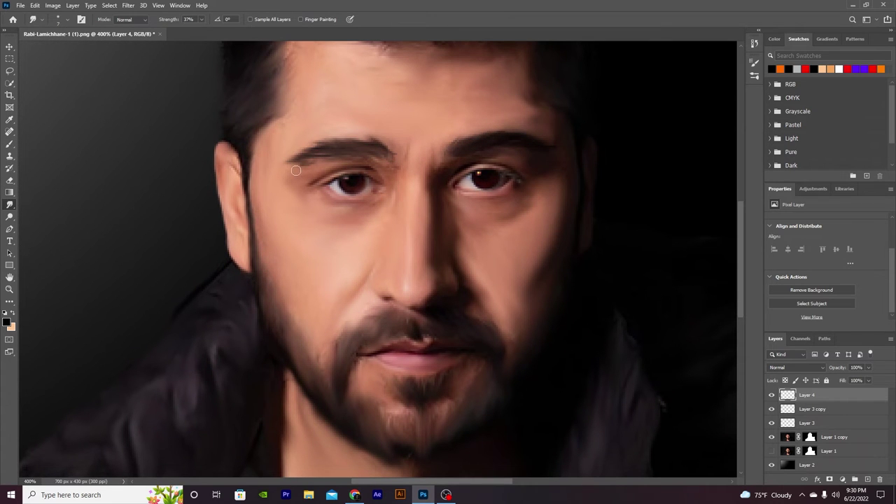
key(ctrl+plus)
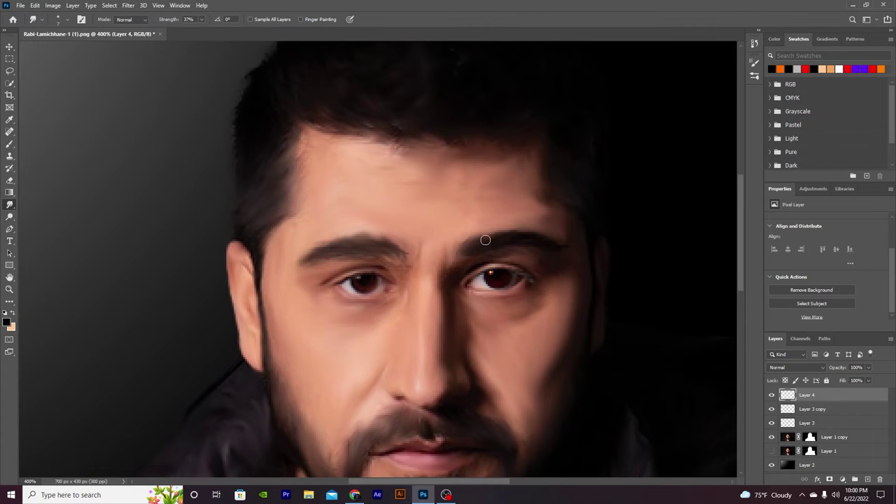
scroll(485, 240, down, 3)
Paint dark hair strands down the cheek and along the beard edge.
key(b)
key(ctrl+plus)
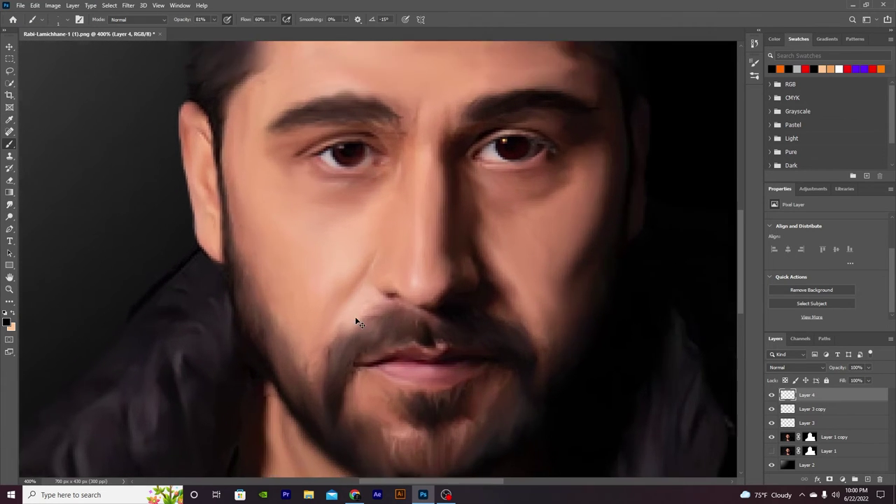
drag(355, 316, 379, 174)
drag(222, 121, 242, 237)
drag(250, 183, 253, 243)
mouse_move(257, 203)
mouse_down()
mouse_move(260, 250)
mouse_move(272, 266)
mouse_up()
drag(277, 233, 283, 294)
Add hair strands along the lower jaw, beside the mouth and into the moustache.
drag(260, 207, 286, 295)
mouse_move(290, 287)
mouse_down()
mouse_move(295, 319)
mouse_move(310, 334)
mouse_up()
drag(295, 277, 301, 350)
drag(291, 260, 295, 311)
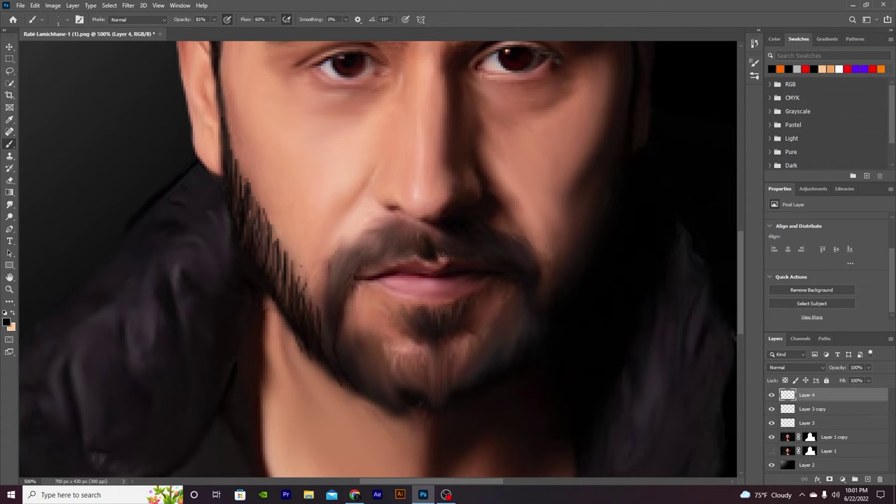
mouse_move(366, 348)
mouse_down()
mouse_move(369, 400)
mouse_move(382, 407)
mouse_up()
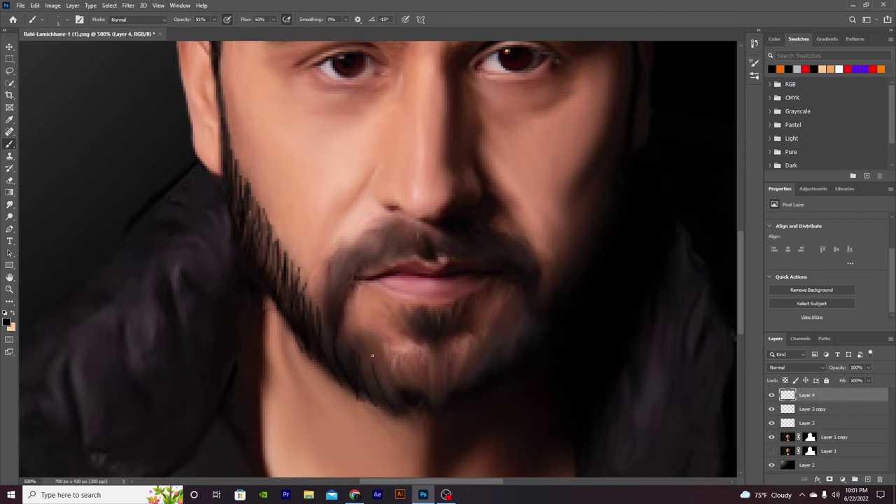
mouse_move(349, 260)
mouse_down()
mouse_move(327, 308)
mouse_move(332, 297)
mouse_up()
mouse_move(363, 235)
mouse_down()
mouse_move(343, 265)
mouse_move(382, 231)
mouse_move(403, 228)
mouse_up()
drag(405, 252, 419, 223)
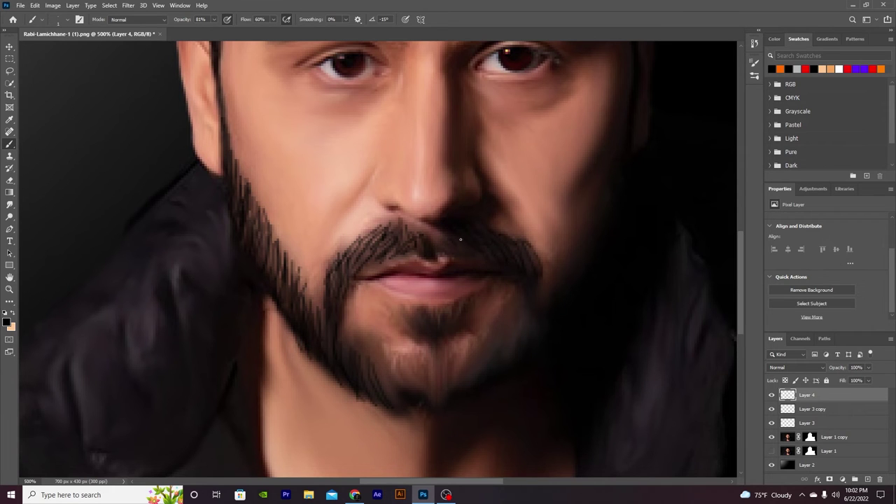
Paint hair strands on the chin tuft and lower chin beard.
drag(427, 331, 423, 314)
drag(403, 309, 418, 337)
drag(422, 339, 440, 400)
drag(436, 375, 432, 392)
mouse_move(421, 386)
mouse_down()
mouse_move(420, 372)
mouse_move(398, 365)
mouse_up()
drag(396, 403, 394, 367)
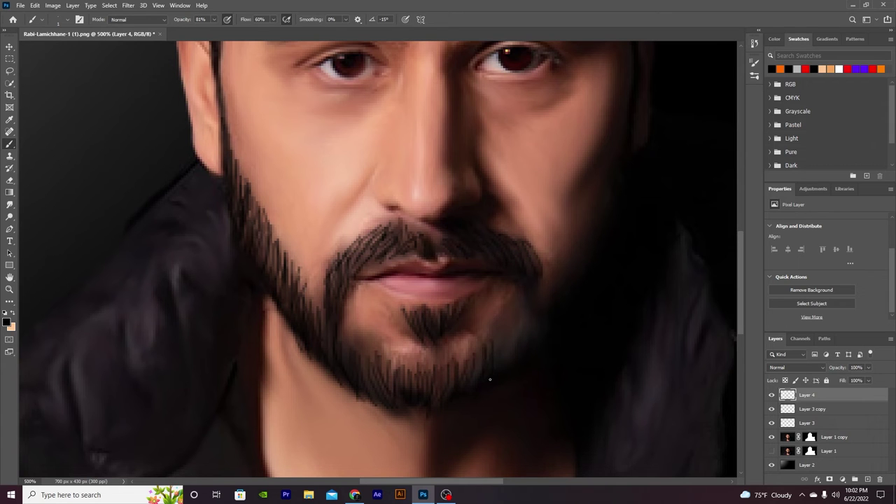
scroll(513, 343, right, 3)
scroll(487, 259, up, 2)
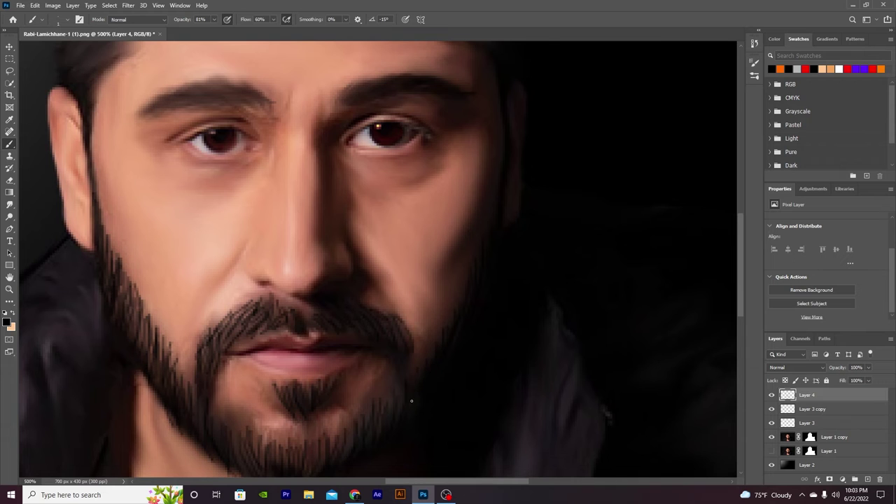
drag(411, 400, 441, 303)
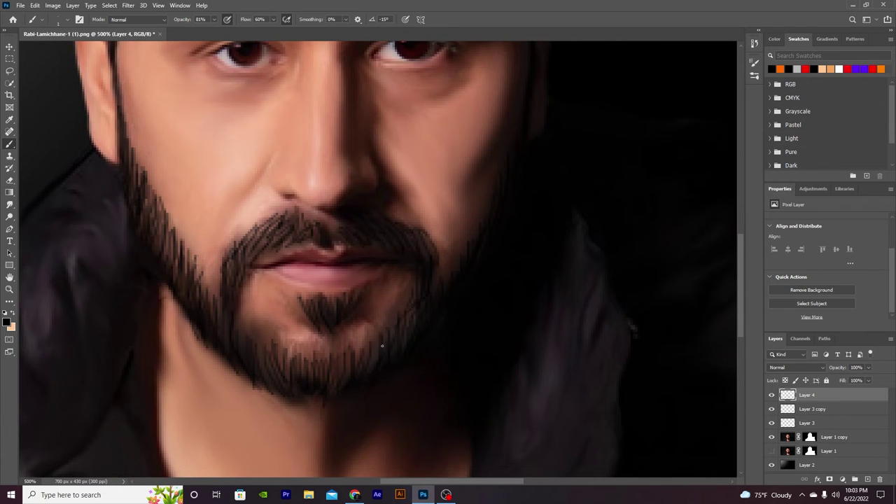
drag(382, 345, 444, 298)
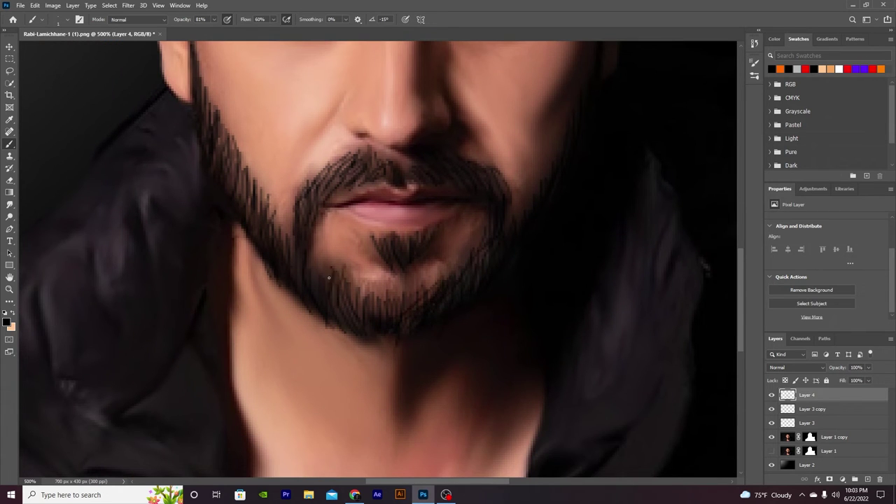
Smudge the beard strands along the jaw, then survey the face at close zoom.
scroll(328, 277, up, 3)
key(r)
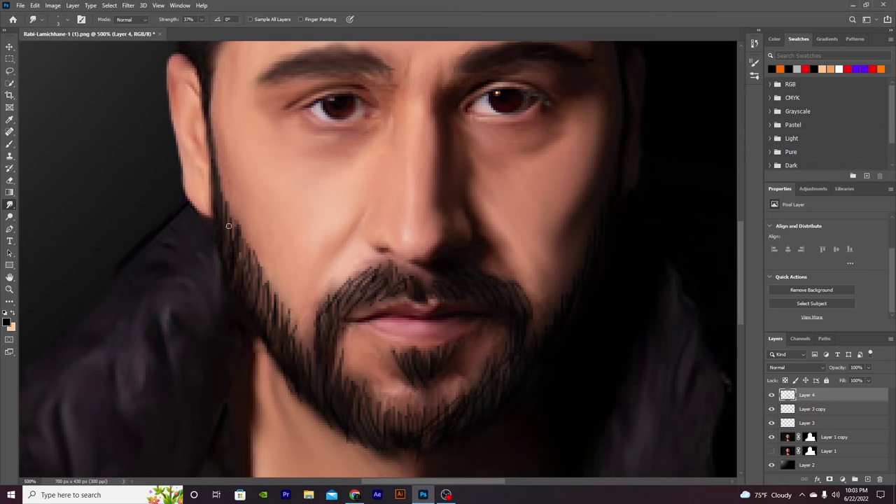
drag(270, 296, 270, 329)
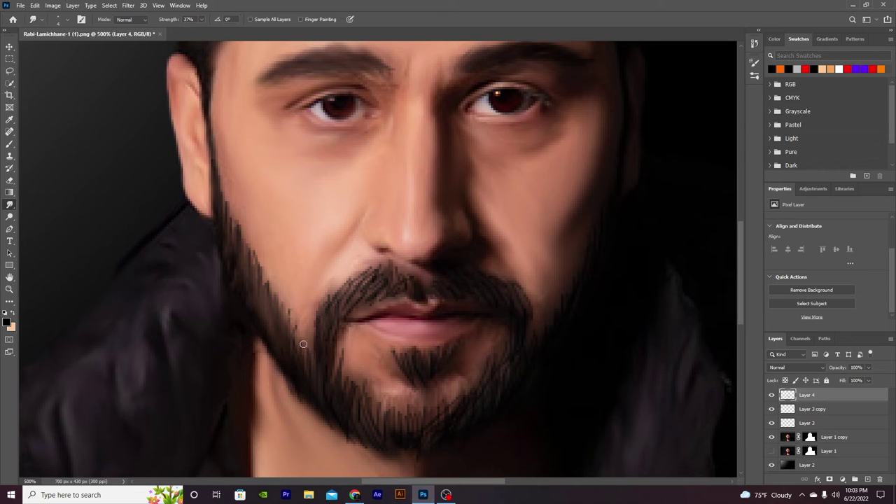
scroll(315, 279, down, 5)
scroll(320, 292, up, 3)
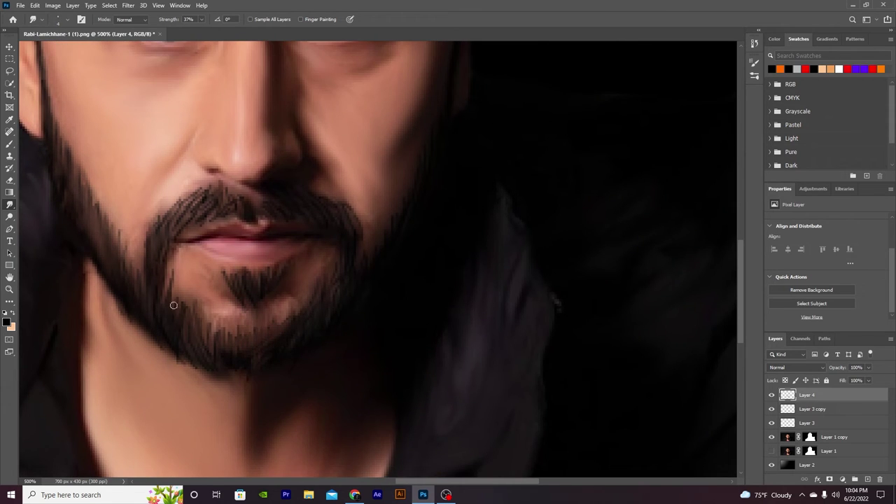
scroll(201, 305, up, 3)
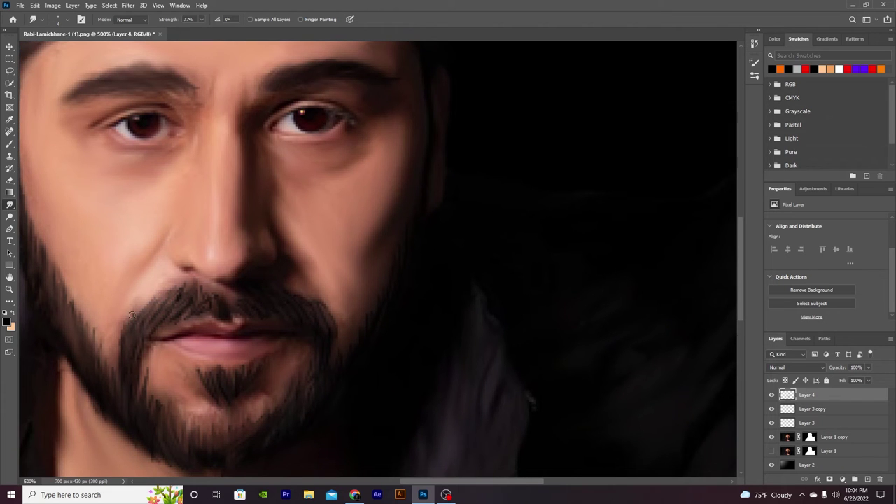
scroll(199, 294, up, 1)
scroll(226, 354, up, 2)
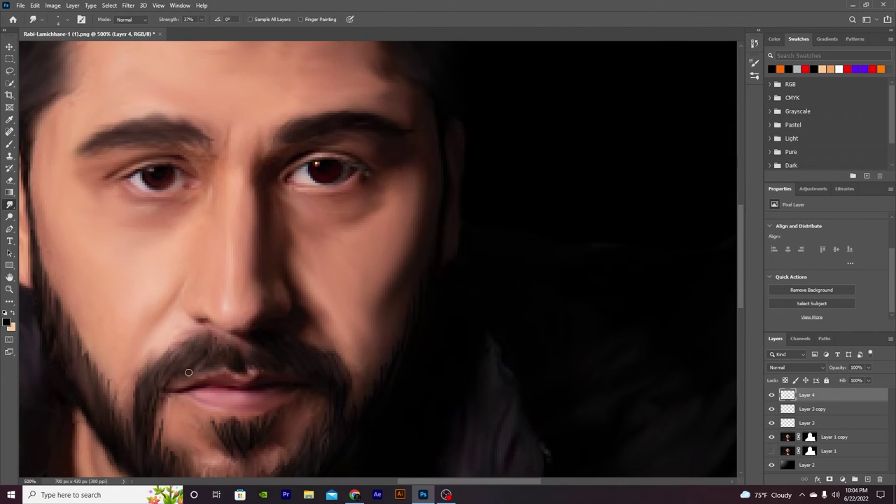
scroll(159, 381, down, 3)
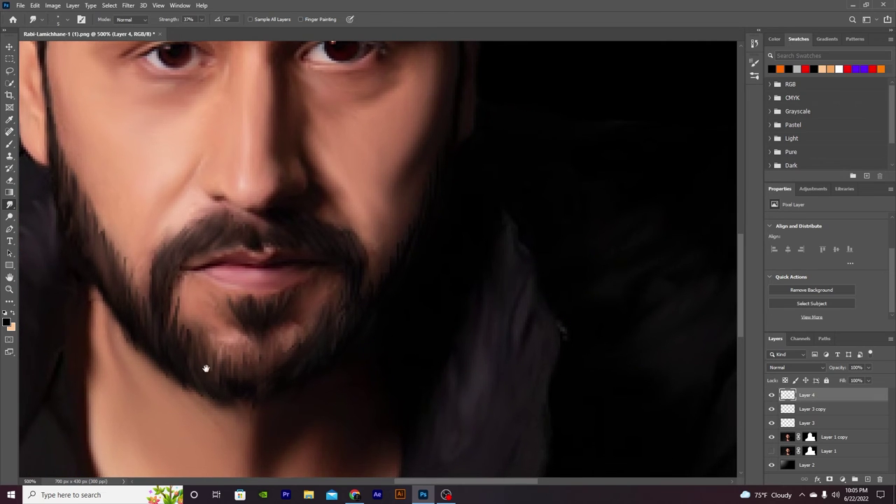
scroll(136, 320, up, 2)
scroll(130, 270, up, 4)
scroll(215, 212, down, 3)
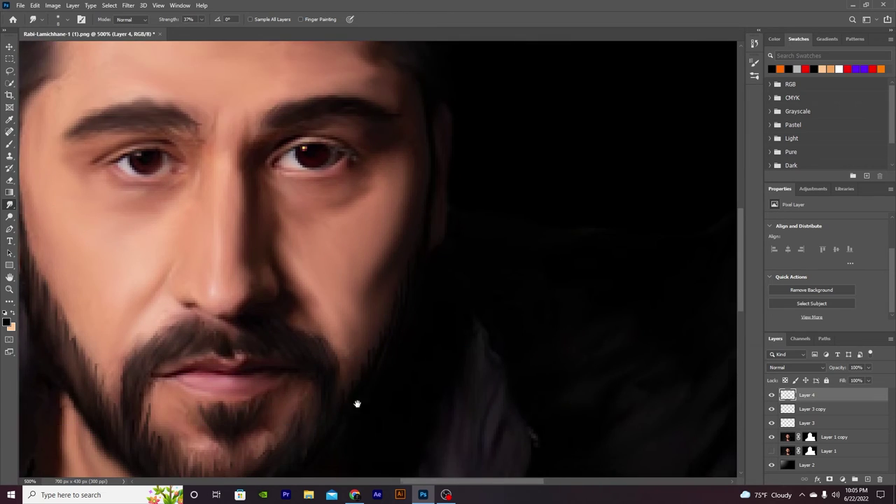
scroll(357, 403, down, 1)
scroll(378, 150, up, 2)
scroll(310, 364, left, 2)
scroll(382, 392, up, 2)
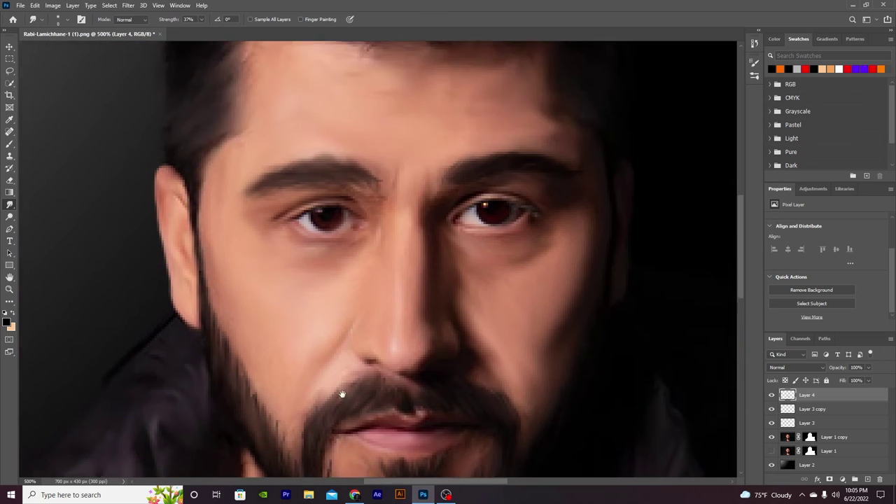
scroll(342, 394, down, 3)
scroll(342, 394, right, 1)
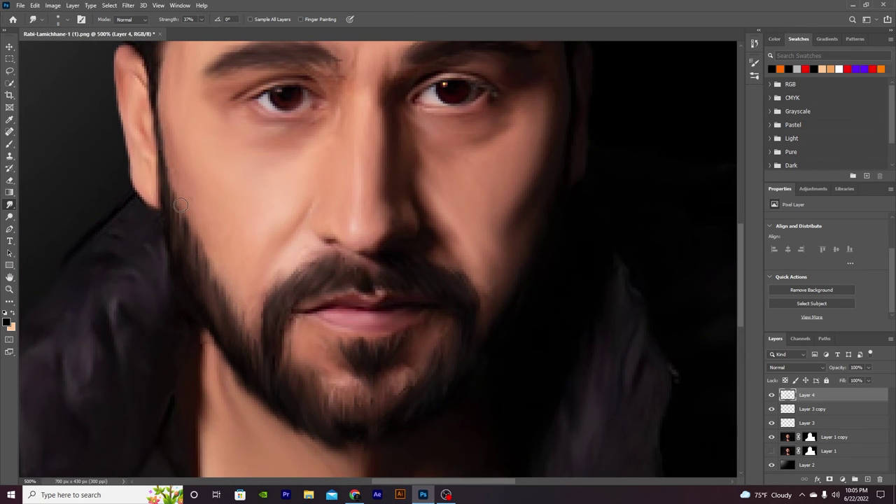
scroll(272, 343, right, 2)
scroll(381, 272, down, 2)
scroll(296, 293, down, 1)
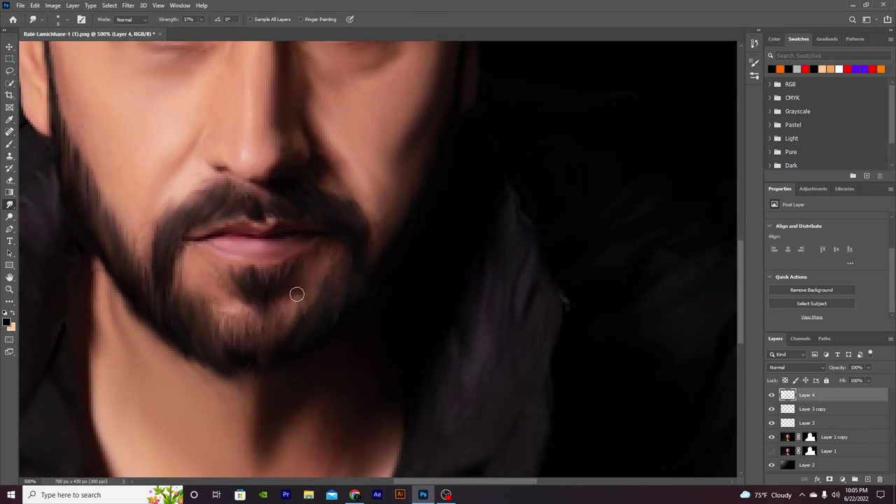
scroll(426, 396, up, 4)
scroll(265, 430, up, 2)
scroll(163, 406, down, 1)
scroll(163, 406, down, 1)
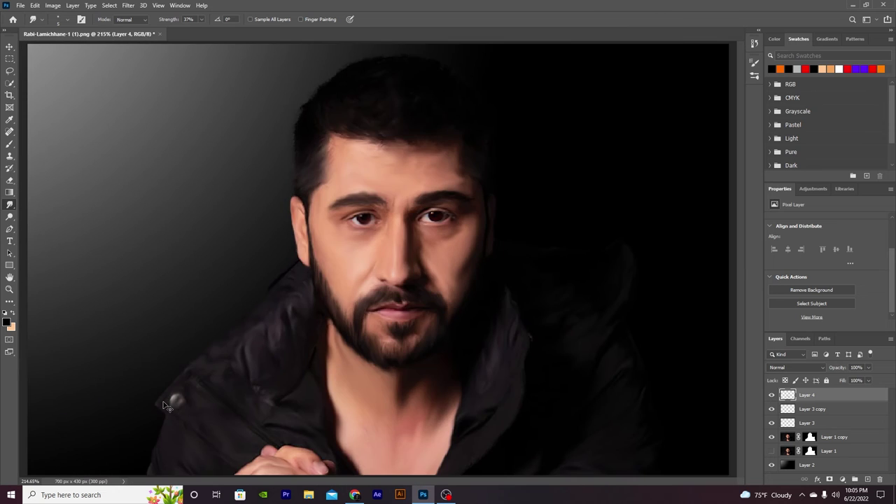
scroll(89, 456, up, 1)
scroll(238, 413, up, 1)
scroll(543, 350, up, 1)
Select Layer 1 copy, review the portrait, and add a new empty layer above it.
ctrl+click(542, 349)
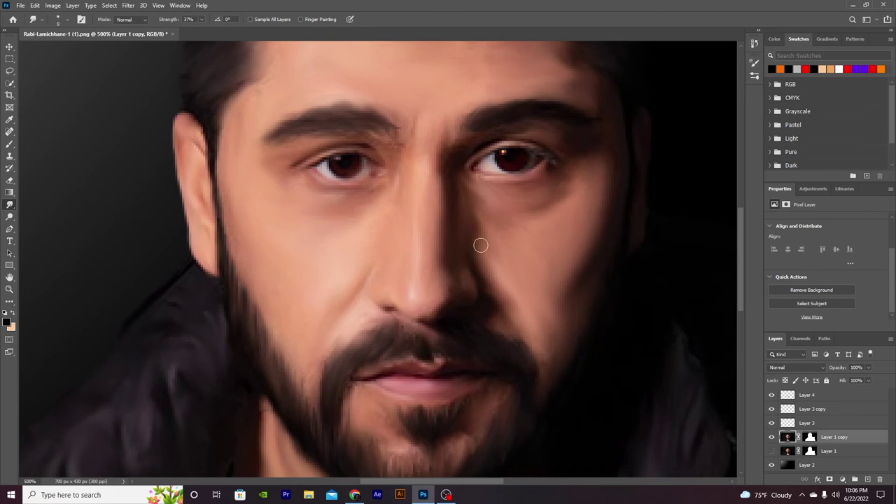
scroll(349, 314, up, 3)
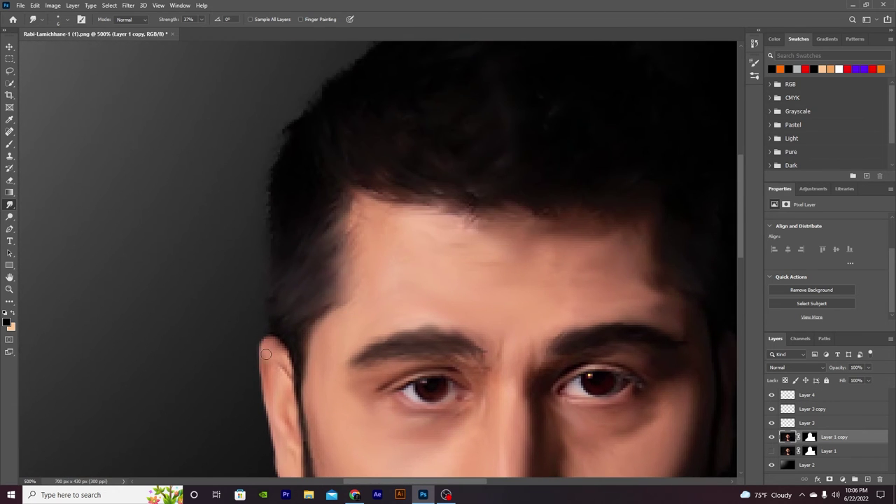
scroll(360, 144, down, 2)
scroll(404, 87, up, 2)
scroll(356, 119, up, 1)
scroll(209, 155, up, 1)
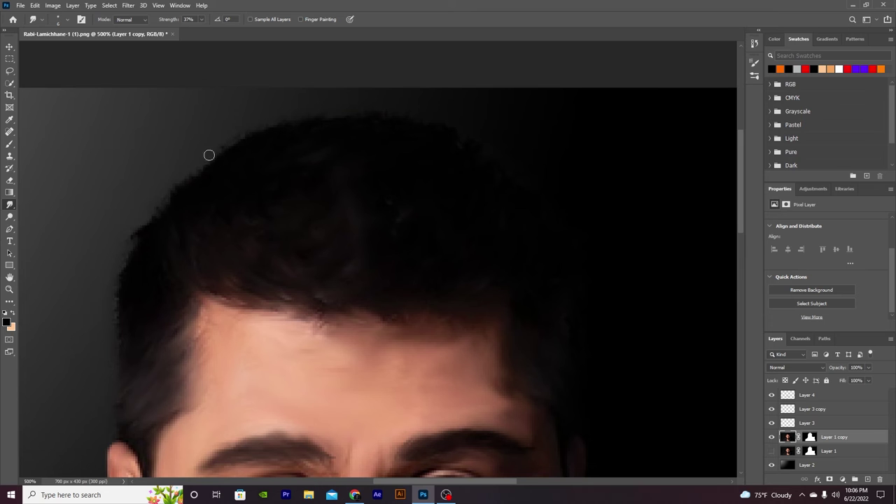
scroll(420, 280, down, 3)
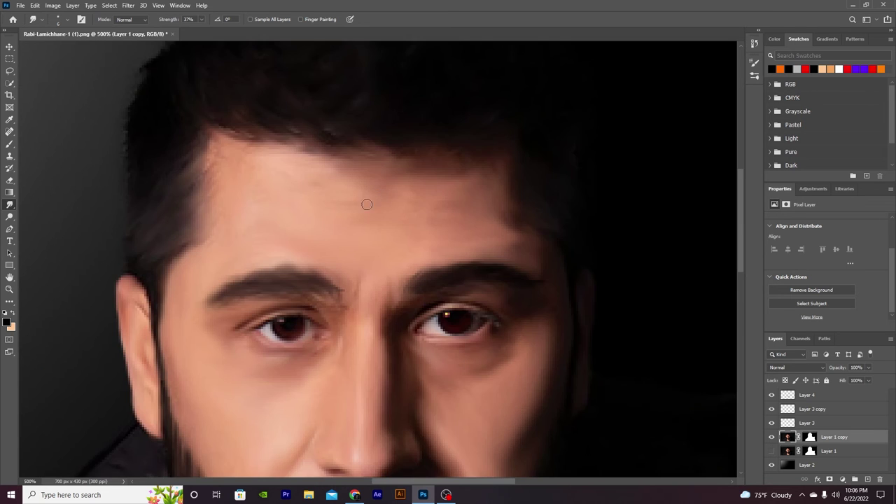
scroll(382, 291, down, 4)
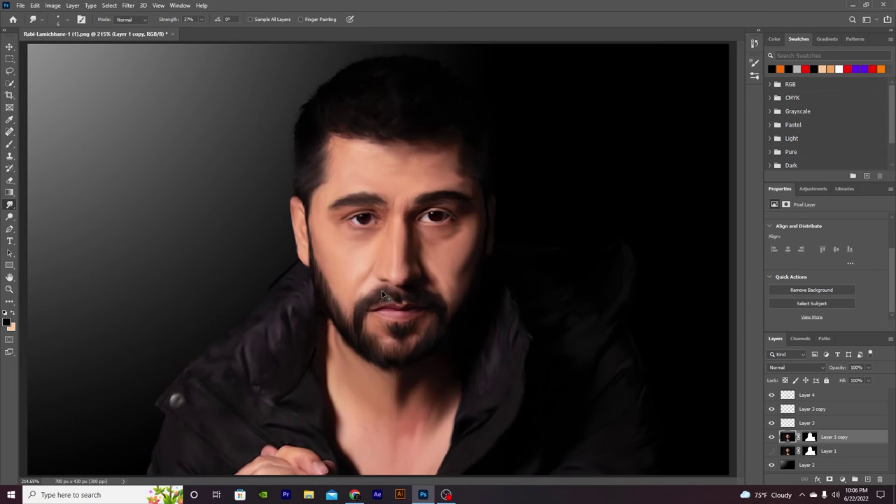
key(ctrl+shift+alt+n)
Set the gradient's first stop to black and make the foreground colour pure red.
click(9, 191)
click(70, 19)
double_click(485, 413)
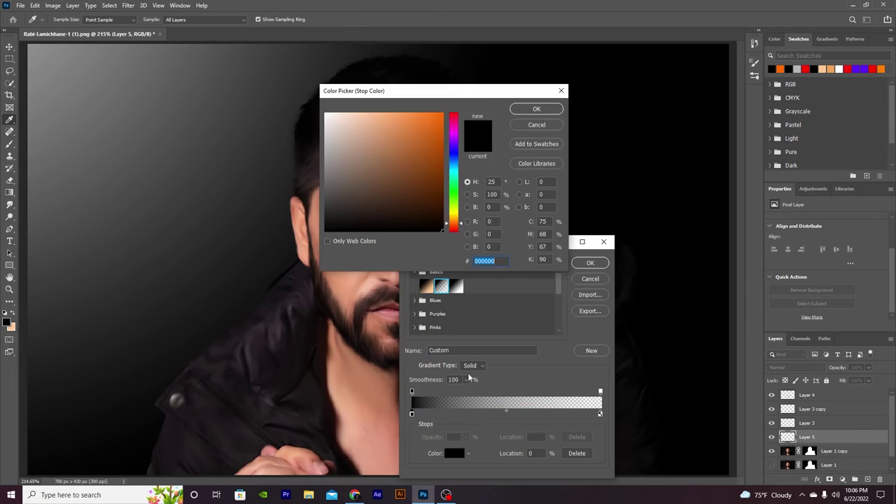
click(536, 110)
click(589, 263)
click(5, 322)
click(441, 113)
click(472, 122)
click(536, 110)
Draw a red-to-transparent gradient on a top layer and set it to Subtract.
key(ctrl+shift+bracketright)
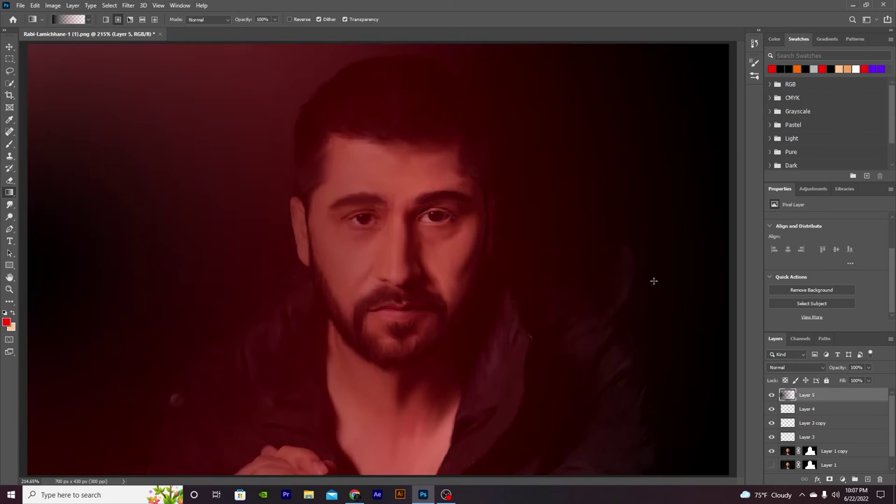
click(70, 19)
click(411, 413)
click(590, 263)
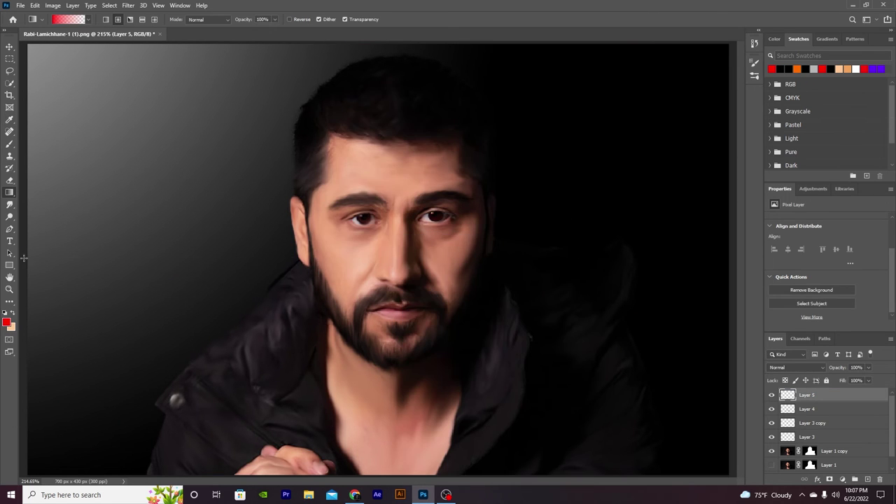
drag(42, 210, 231, 210)
click(798, 367)
click(784, 439)
key(v)
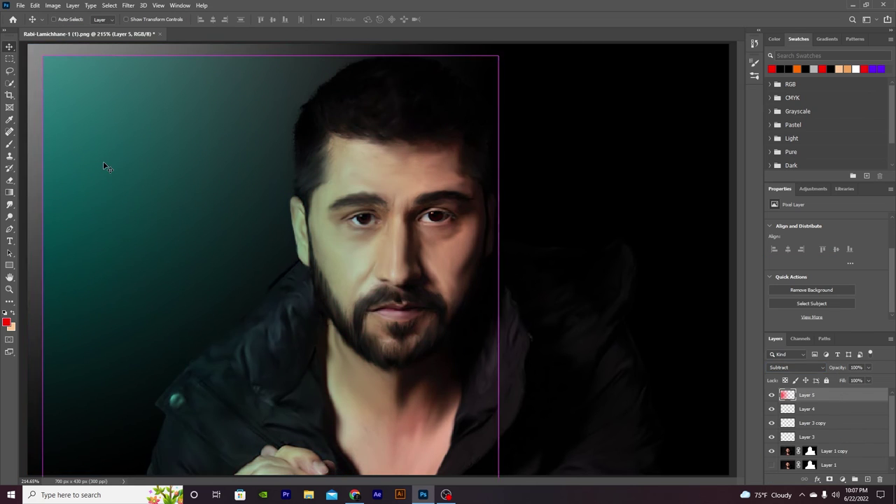
Make the foreground bright blue and set up a blue-to-transparent gradient.
click(7, 322)
click(453, 168)
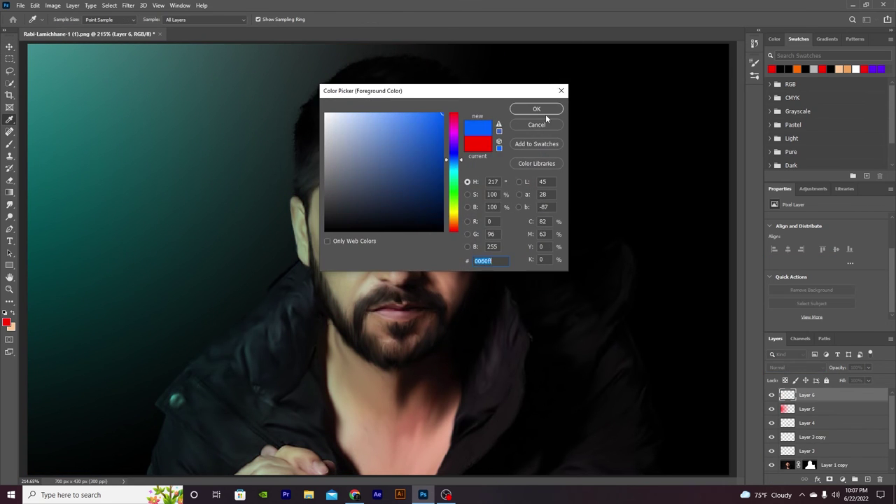
click(529, 110)
click(867, 478)
key(g)
click(70, 19)
double_click(412, 413)
click(452, 151)
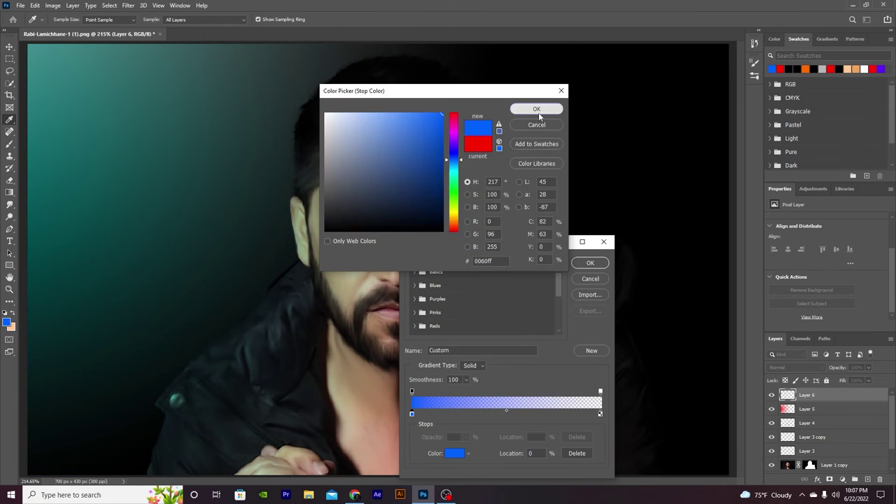
click(536, 110)
click(590, 263)
Draw the blue gradient from the right and set its layer to Subtract.
drag(730, 254, 480, 254)
click(798, 367)
click(800, 430)
key(v)
Shift the red gradient layer left and the blue one right, then view the whole portrait.
mouse_move(630, 224)
mouse_down()
mouse_move(26, 220)
mouse_move(150, 222)
mouse_move(42, 214)
mouse_move(147, 200)
mouse_up()
drag(543, 225, 576, 216)
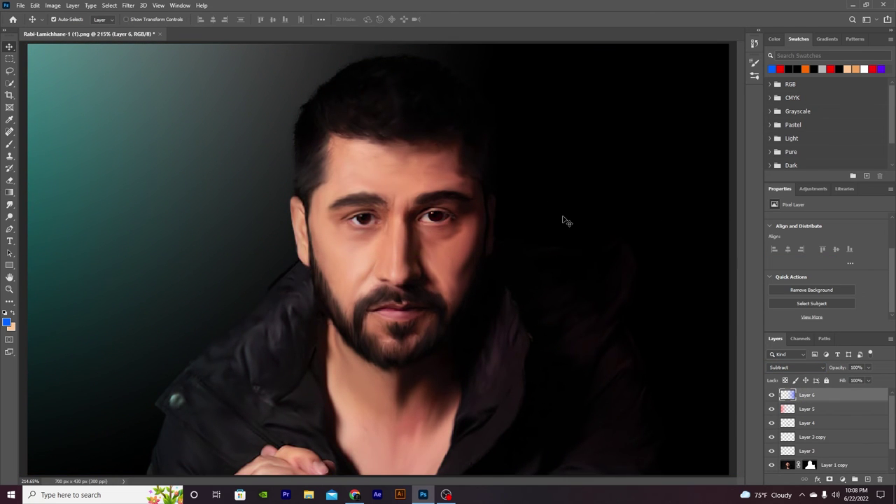
key(ctrl+minus)
scroll(829, 433, down, 2)
In Camera Raw, set exposure +0.15, shadows 0 and whites −33.
click(128, 5)
click(154, 75)
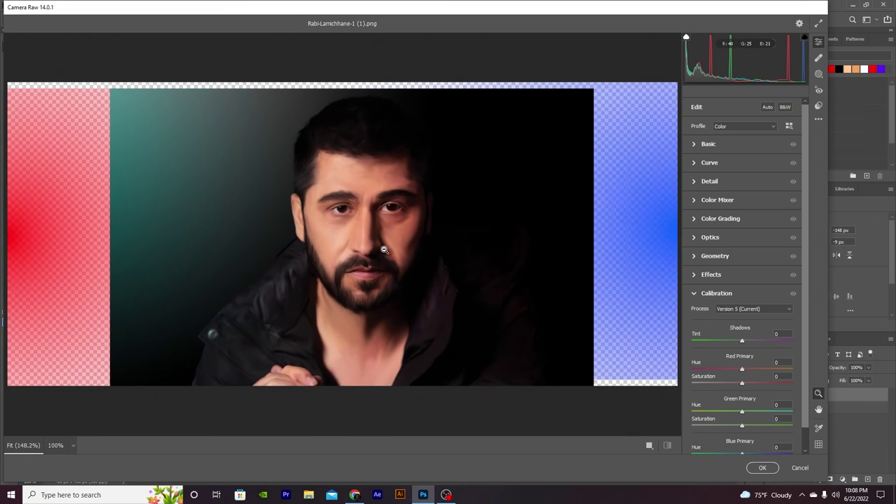
click(384, 250)
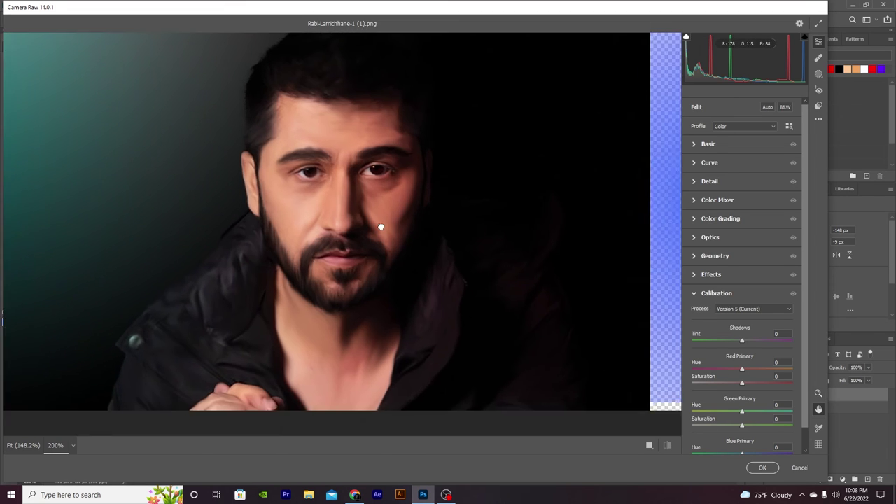
click(709, 143)
mouse_move(742, 217)
mouse_down()
mouse_move(736, 245)
mouse_move(750, 259)
mouse_move(725, 273)
mouse_up()
double_click(750, 259)
mouse_move(742, 310)
mouse_down()
mouse_move(774, 310)
mouse_move(744, 338)
mouse_move(760, 362)
mouse_up()
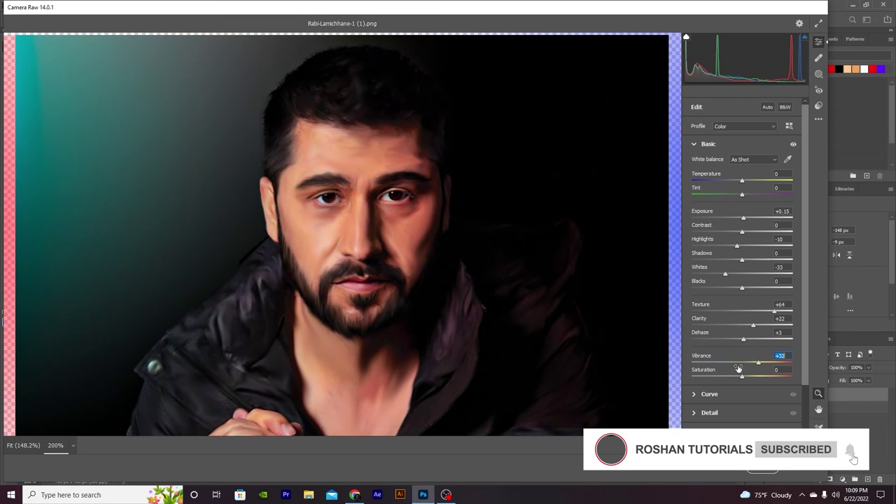
Adjust the tone curve end points and set sharpening 13, noise reduction 24, colour noise 41.
click(695, 394)
drag(691, 293, 693, 292)
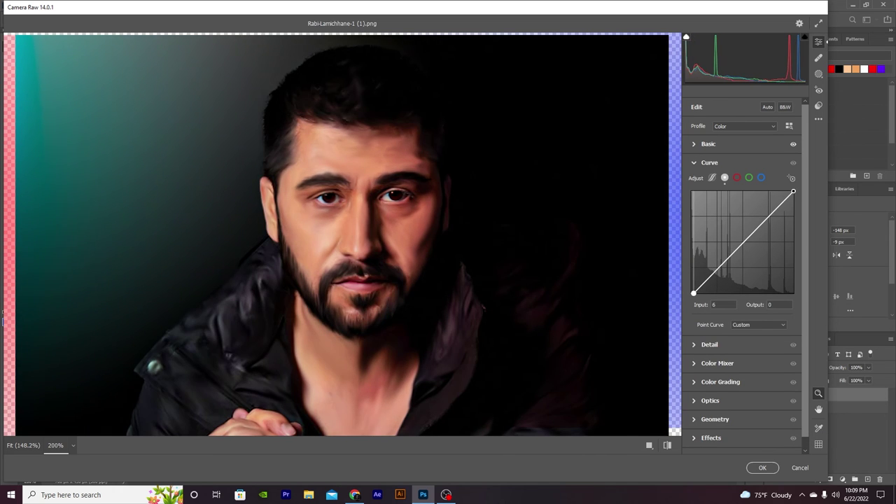
drag(793, 192, 793, 192)
click(708, 344)
mouse_move(692, 203)
mouse_down()
mouse_move(723, 203)
mouse_move(733, 217)
mouse_move(707, 203)
mouse_move(721, 222)
mouse_up()
mouse_move(691, 240)
mouse_down()
mouse_move(733, 239)
mouse_move(700, 203)
mouse_up()
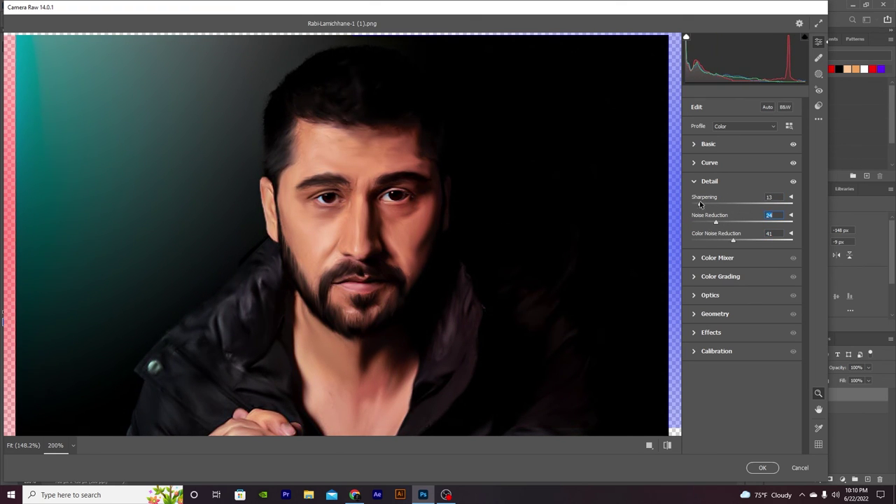
In the HSL colour mixer, shift red, orange and yellow hues and rebalance saturation and luminance.
click(694, 257)
drag(741, 171, 723, 226)
mouse_move(742, 315)
mouse_down()
mouse_move(750, 314)
mouse_move(728, 328)
mouse_up()
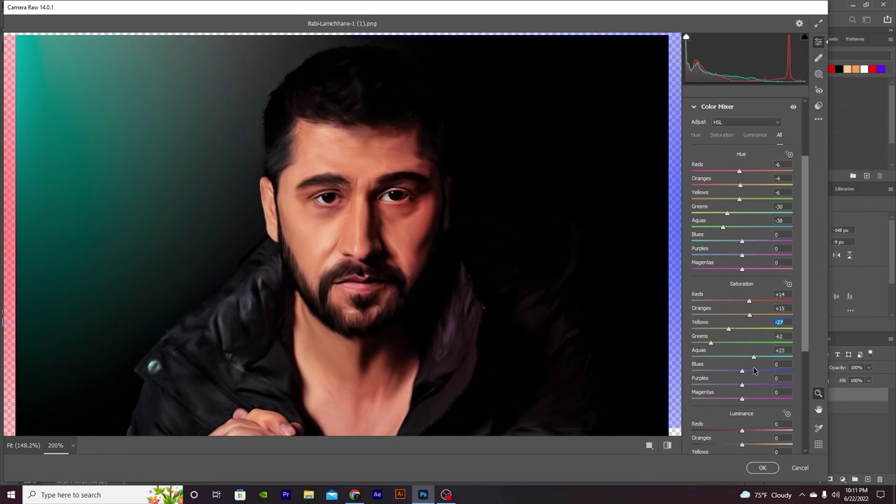
drag(741, 371, 738, 370)
drag(742, 384, 713, 384)
drag(742, 398, 722, 398)
scroll(799, 383, down, 3)
mouse_move(741, 429)
mouse_down()
mouse_move(721, 292)
mouse_move(739, 310)
mouse_move(740, 338)
mouse_up()
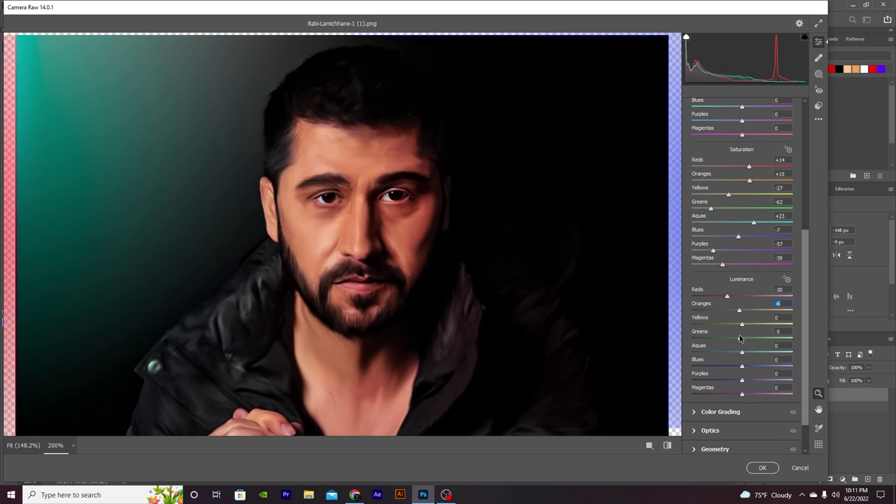
Colour-grade with faint purple, brighter midtones, tweaked shadow and highlight luminance, and blending 24.
click(713, 411)
drag(744, 283, 742, 284)
drag(745, 314, 755, 315)
drag(712, 390, 716, 391)
drag(771, 390, 782, 390)
drag(741, 415, 715, 415)
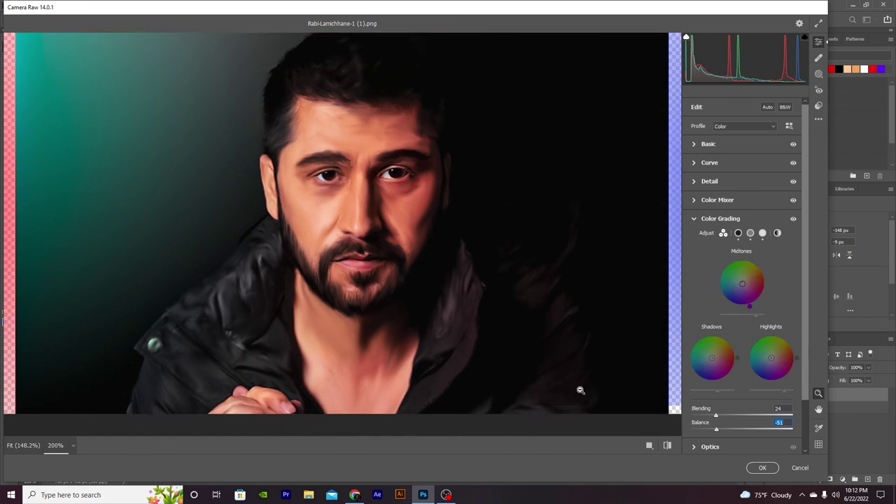
Set lens distortion to -8 and add a -27 vignette.
click(710, 446)
drag(741, 260, 738, 260)
click(714, 319)
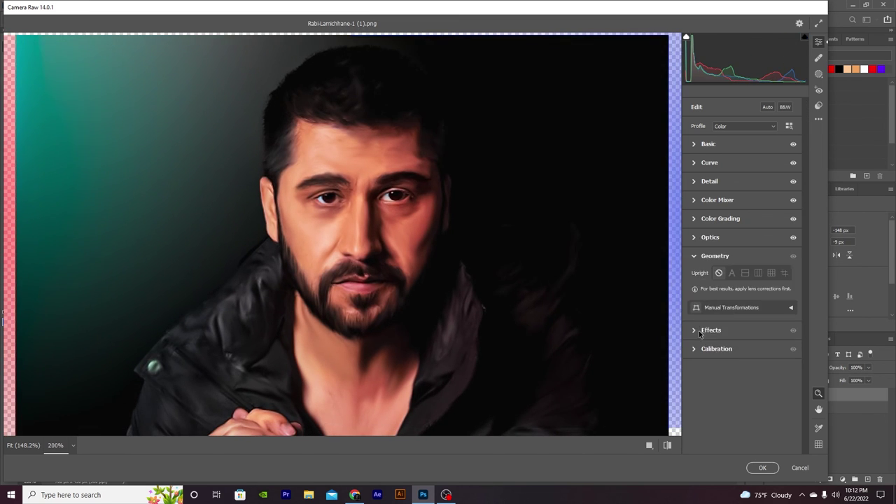
click(703, 329)
drag(741, 316, 728, 316)
Raise texture to +84, clarity to +28 and dehaze further, then apply the Camera Raw grade.
click(724, 332)
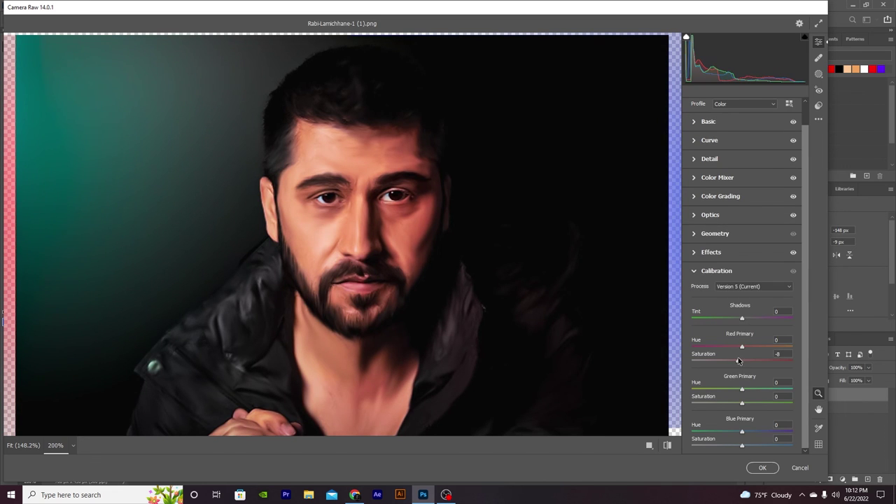
click(728, 121)
drag(779, 311, 746, 338)
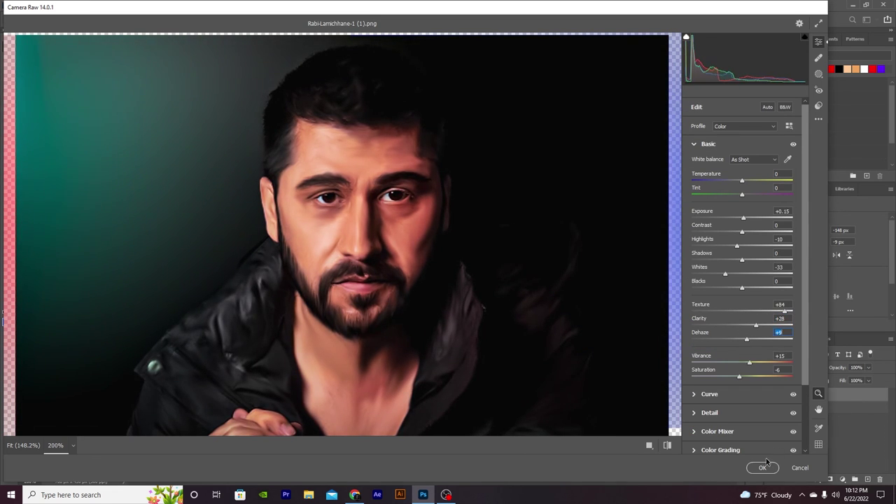
click(762, 467)
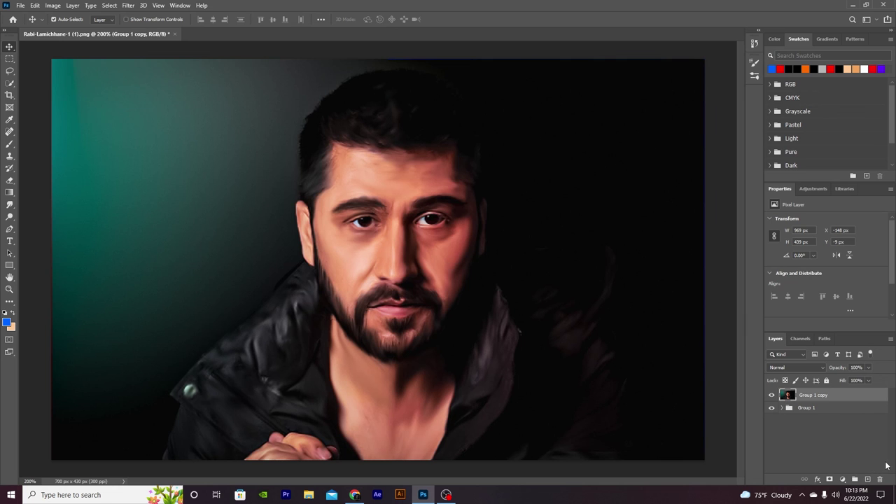
click(9, 203)
key(ctrl+plus)
scroll(271, 231, up, 3)
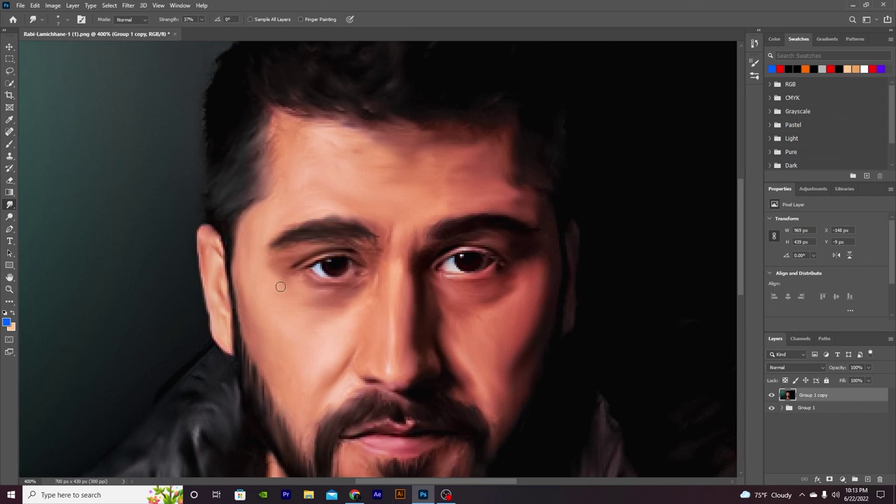
scroll(490, 322, left, 2)
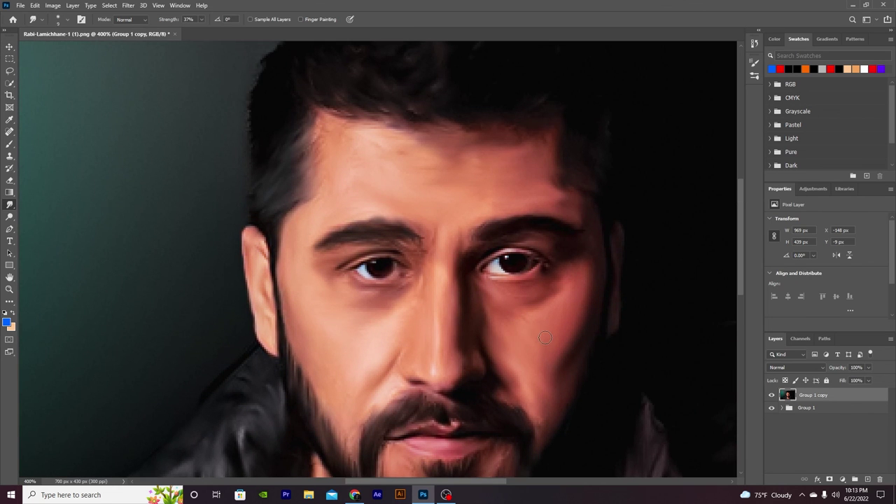
scroll(532, 380, left, 3)
scroll(530, 370, up, 1)
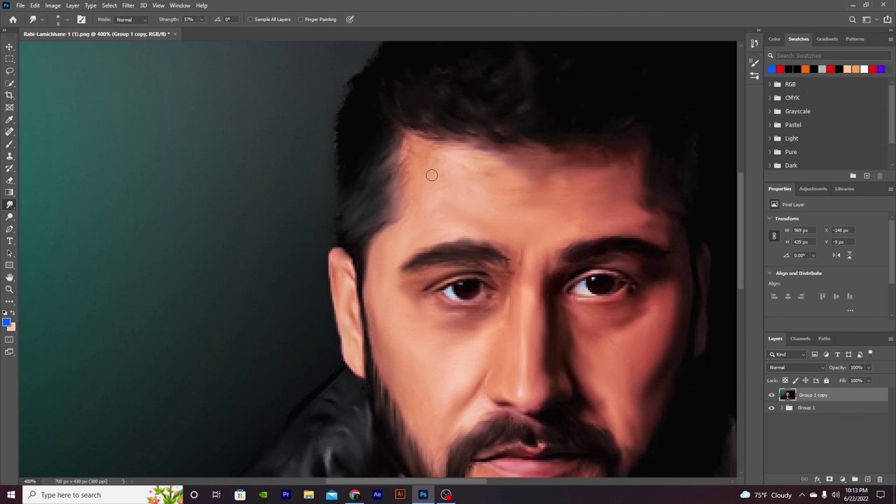
scroll(682, 189, down, 2)
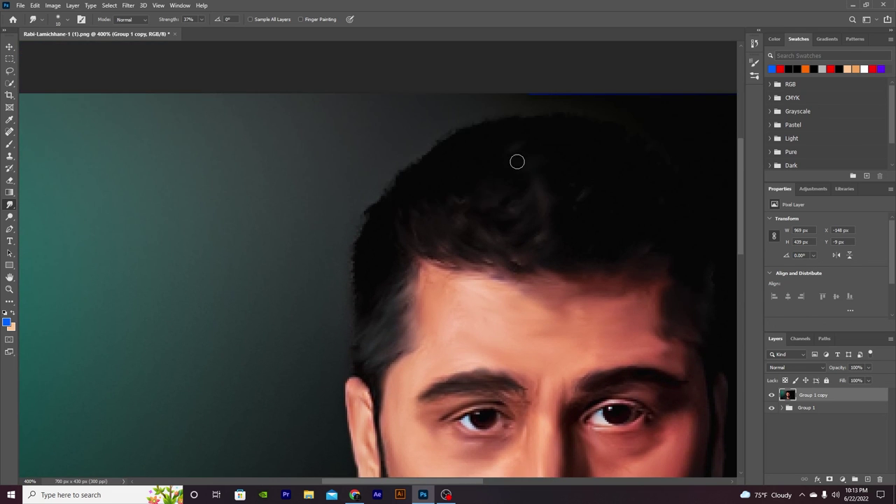
scroll(515, 160, down, 3)
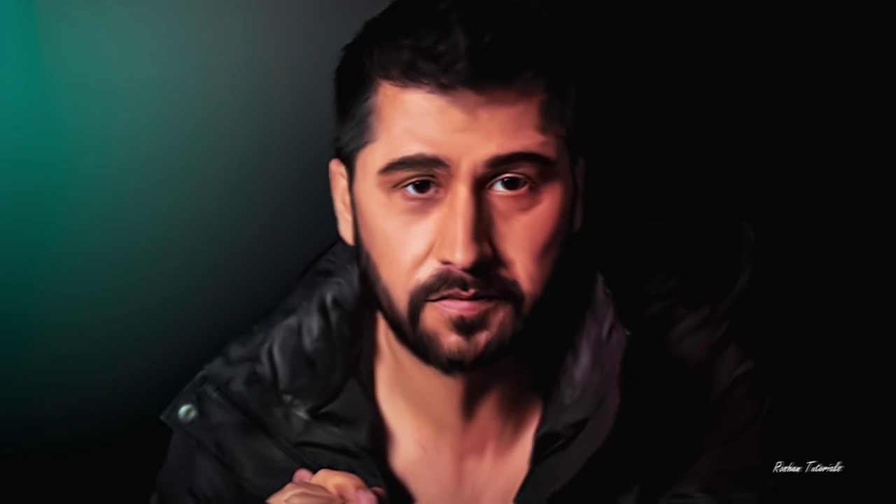